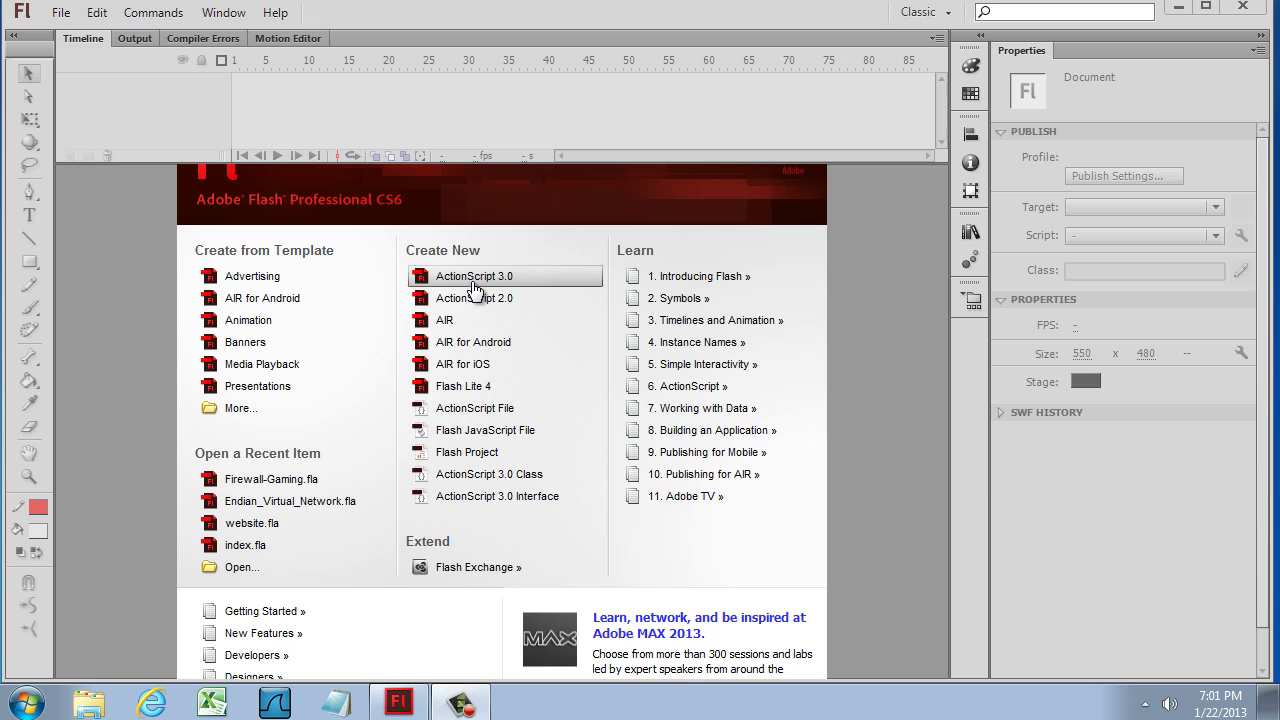
Step: Create a new ActionScript 2.0 document with Flash (.swf) publishing enabled
click(473, 300)
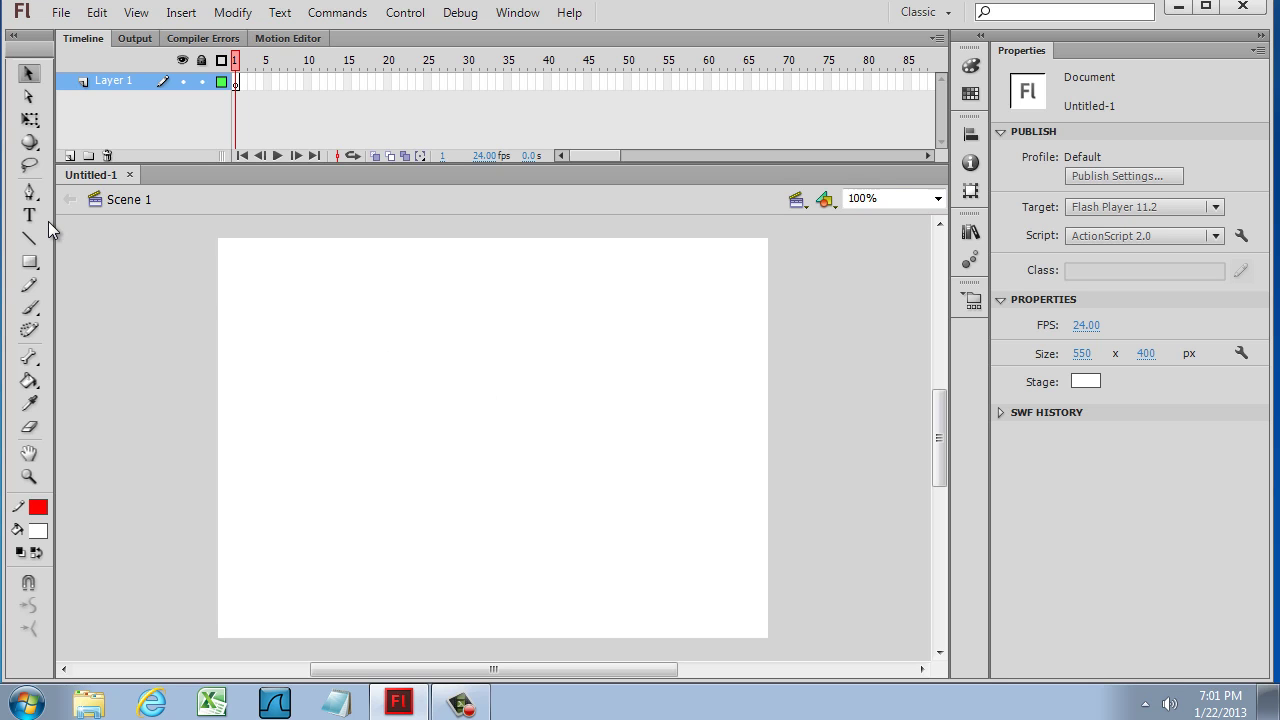
click(62, 13)
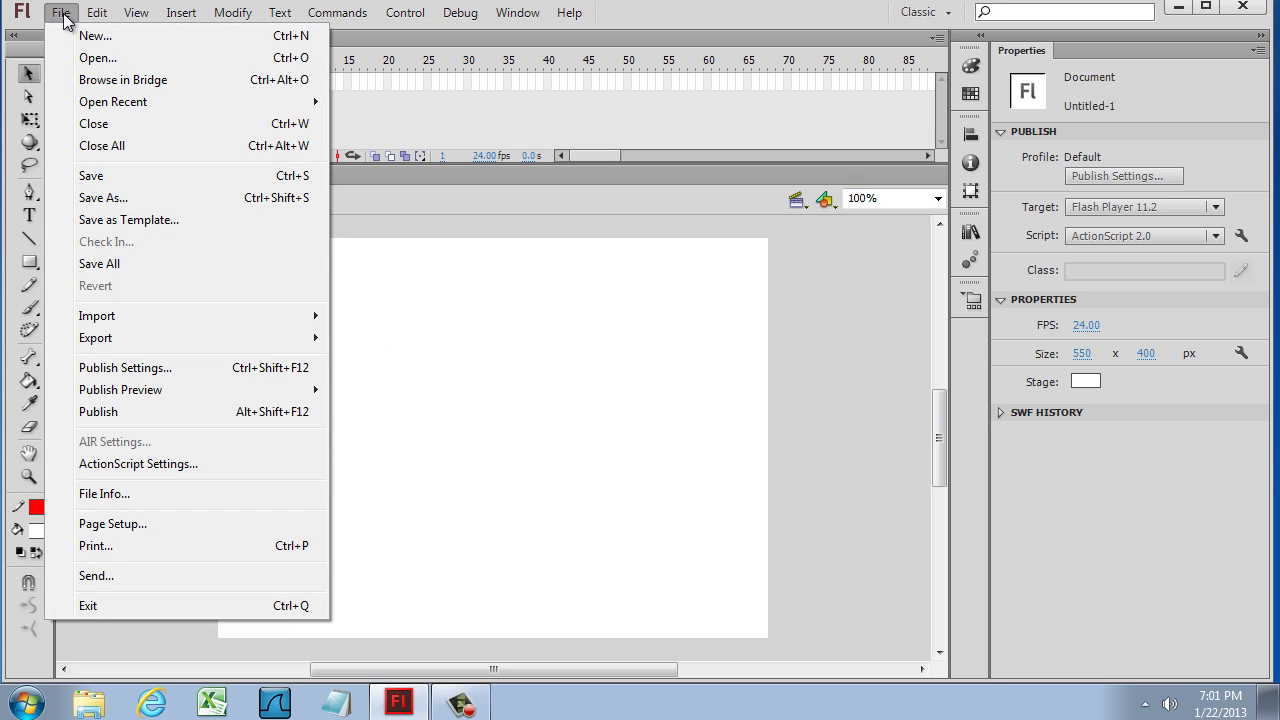
click(130, 370)
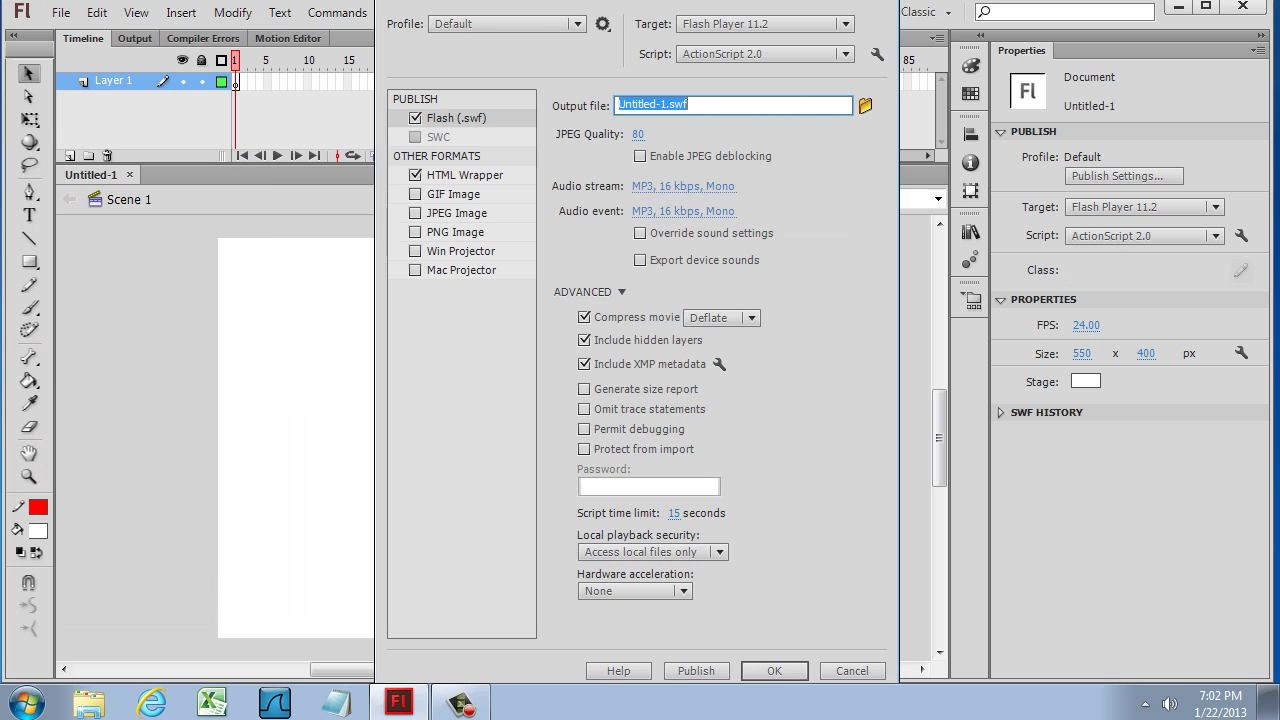
drag(620, 2, 559, 113)
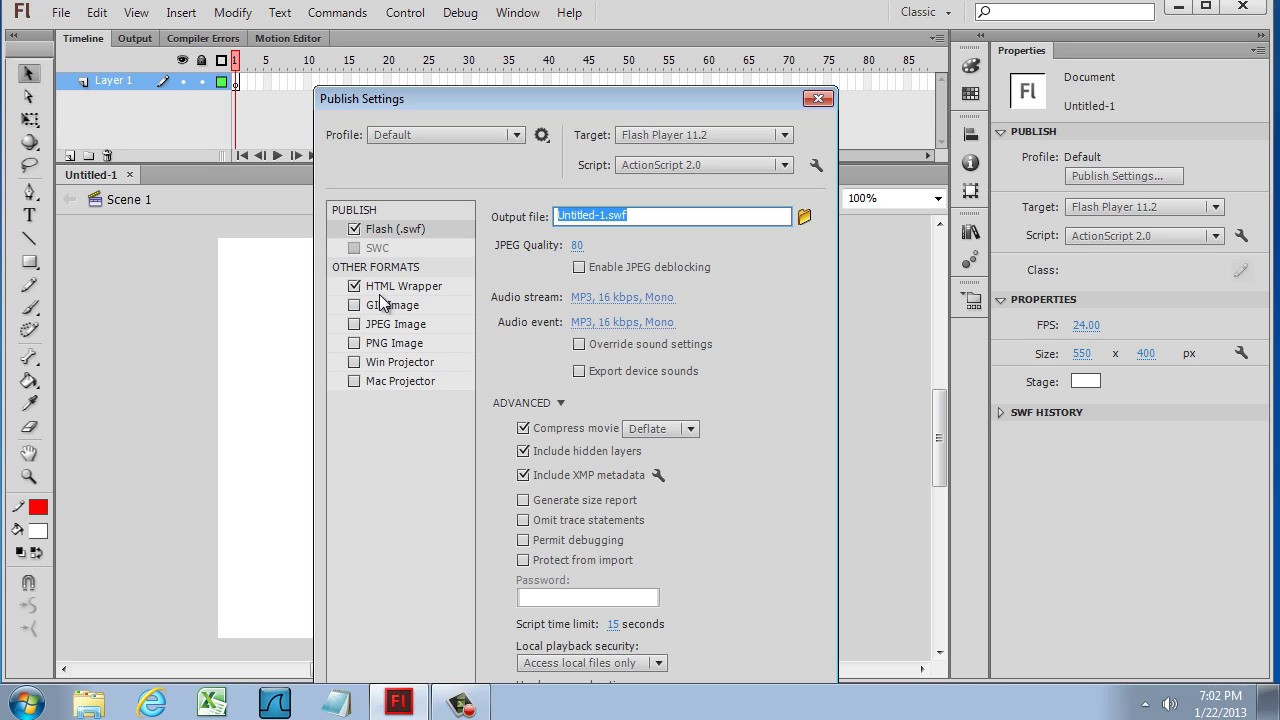
click(380, 231)
click(355, 230)
click(355, 230)
Step: Enable HTML Wrapper output, keep ActionScript 2.0 as the script version, and apply the settings
click(356, 287)
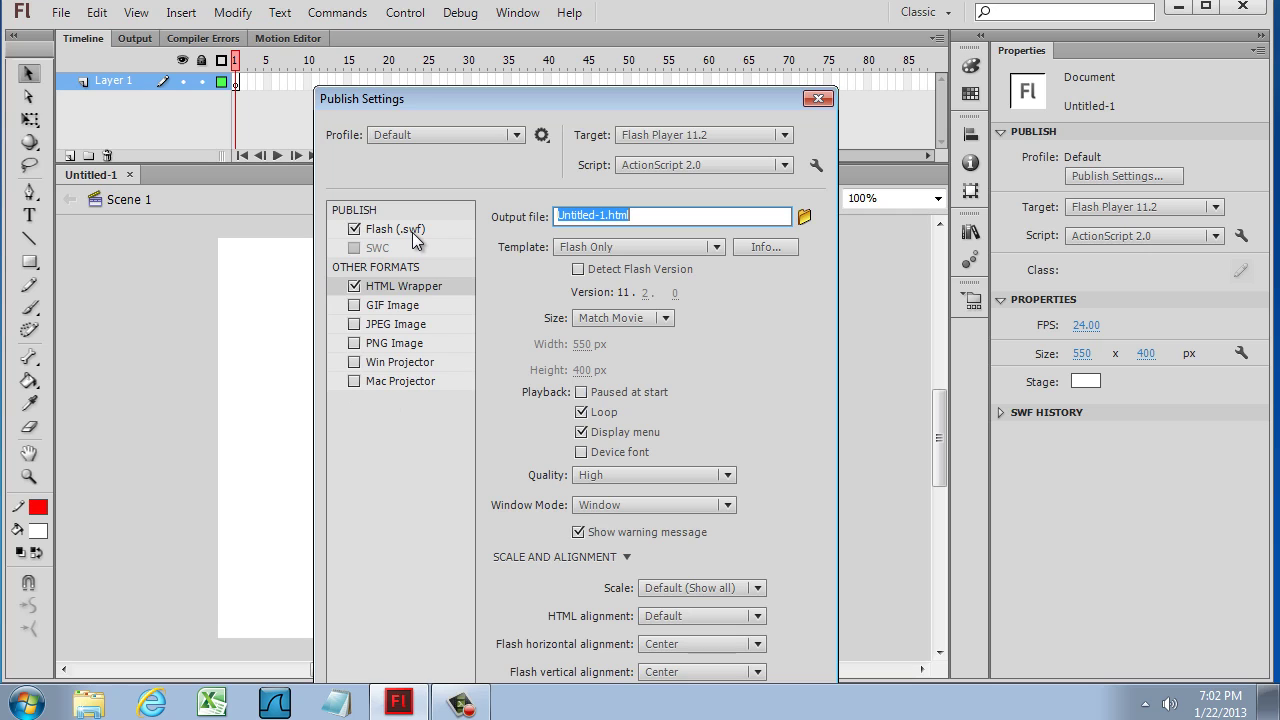
click(377, 228)
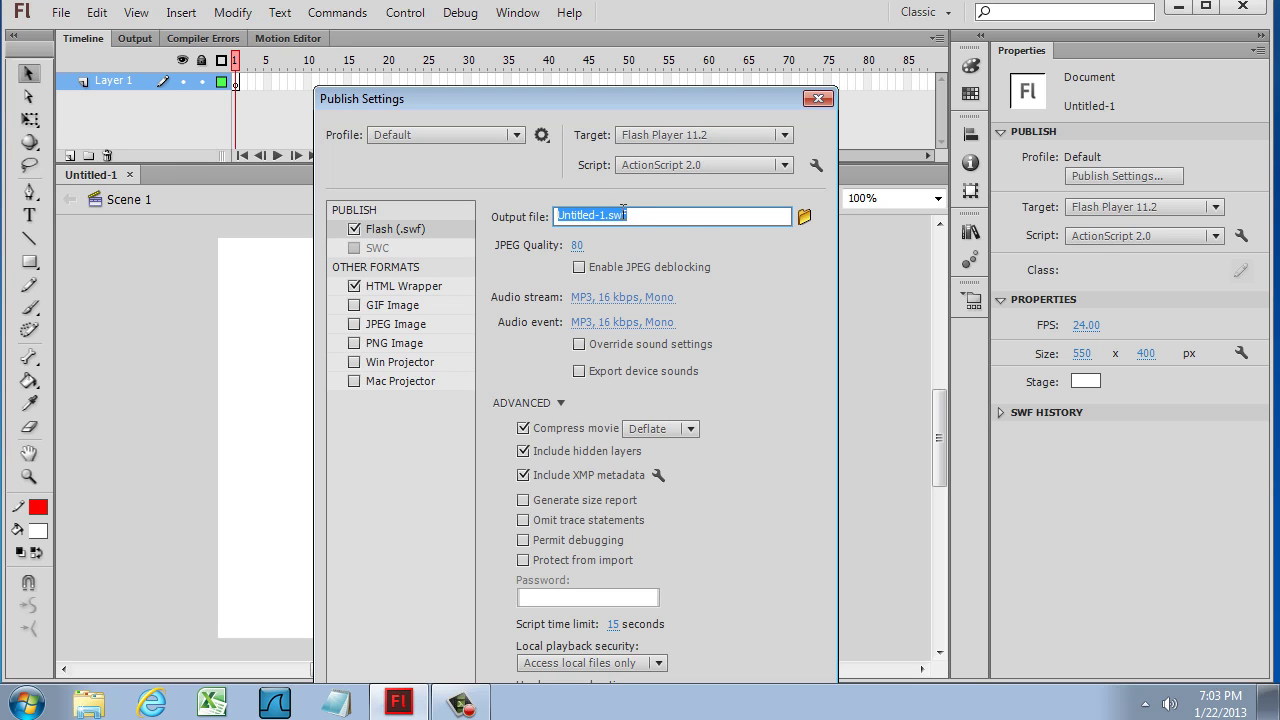
click(702, 168)
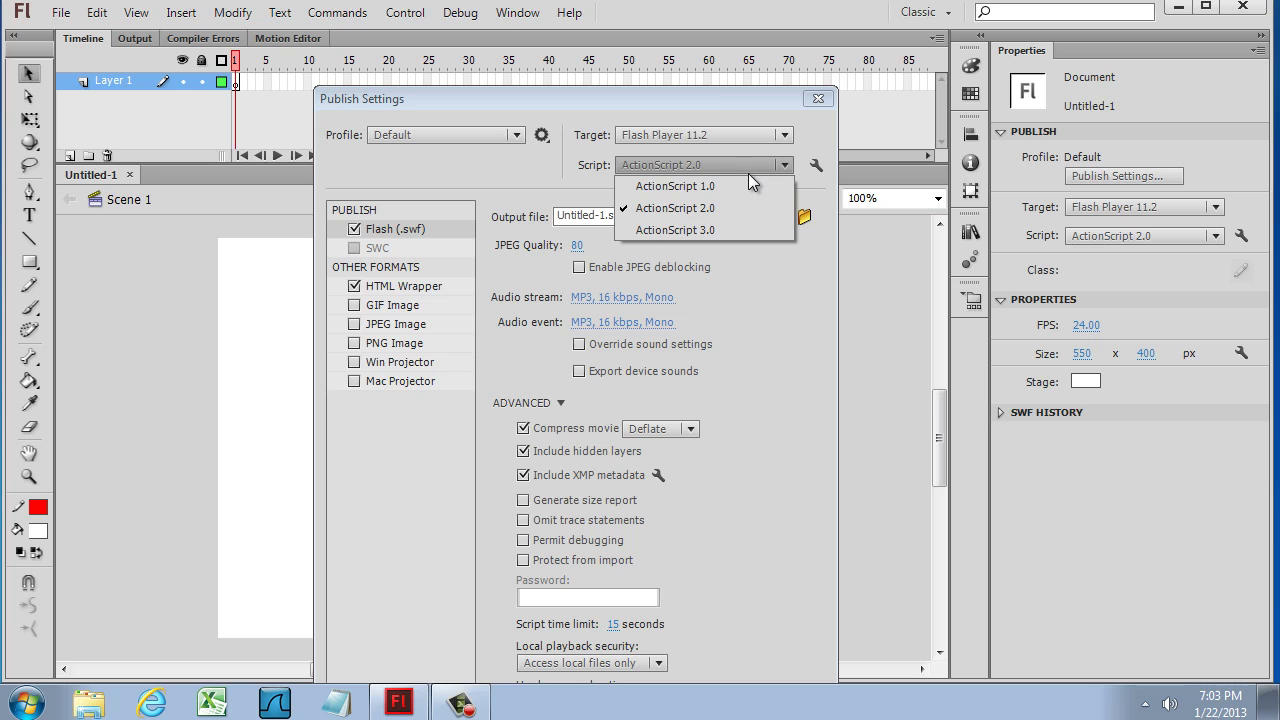
click(732, 210)
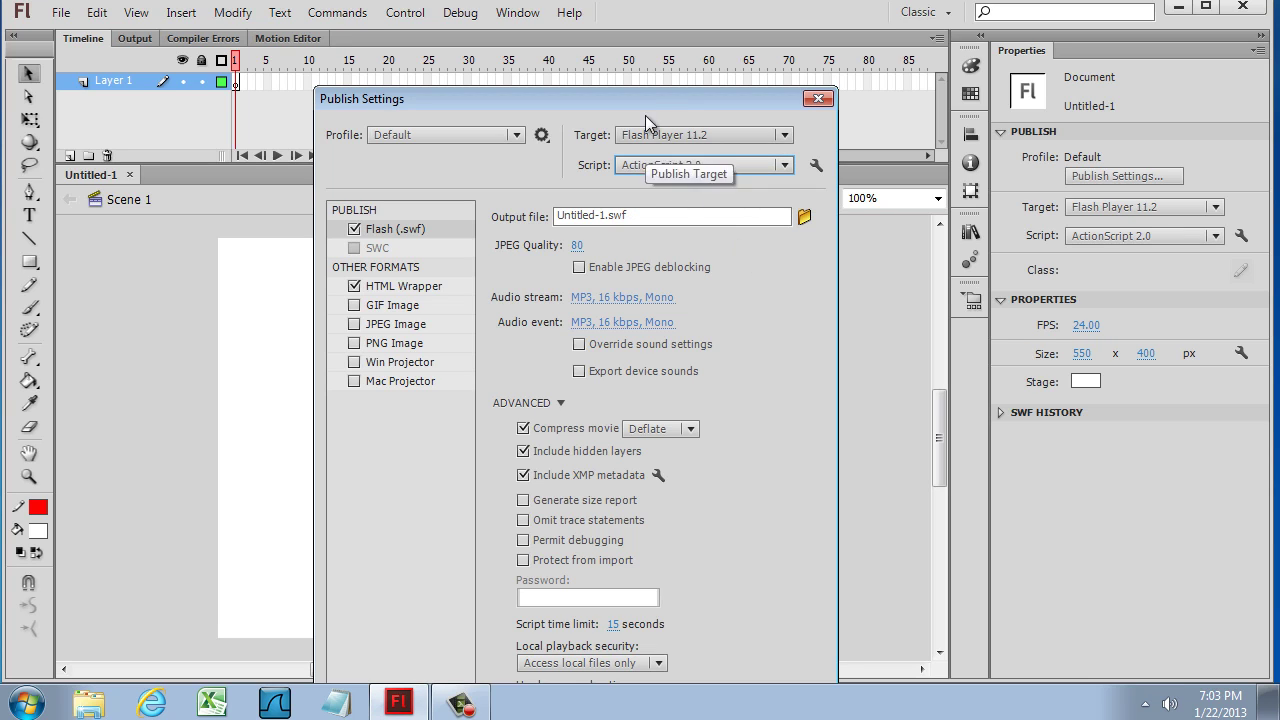
drag(665, 101, 671, 0)
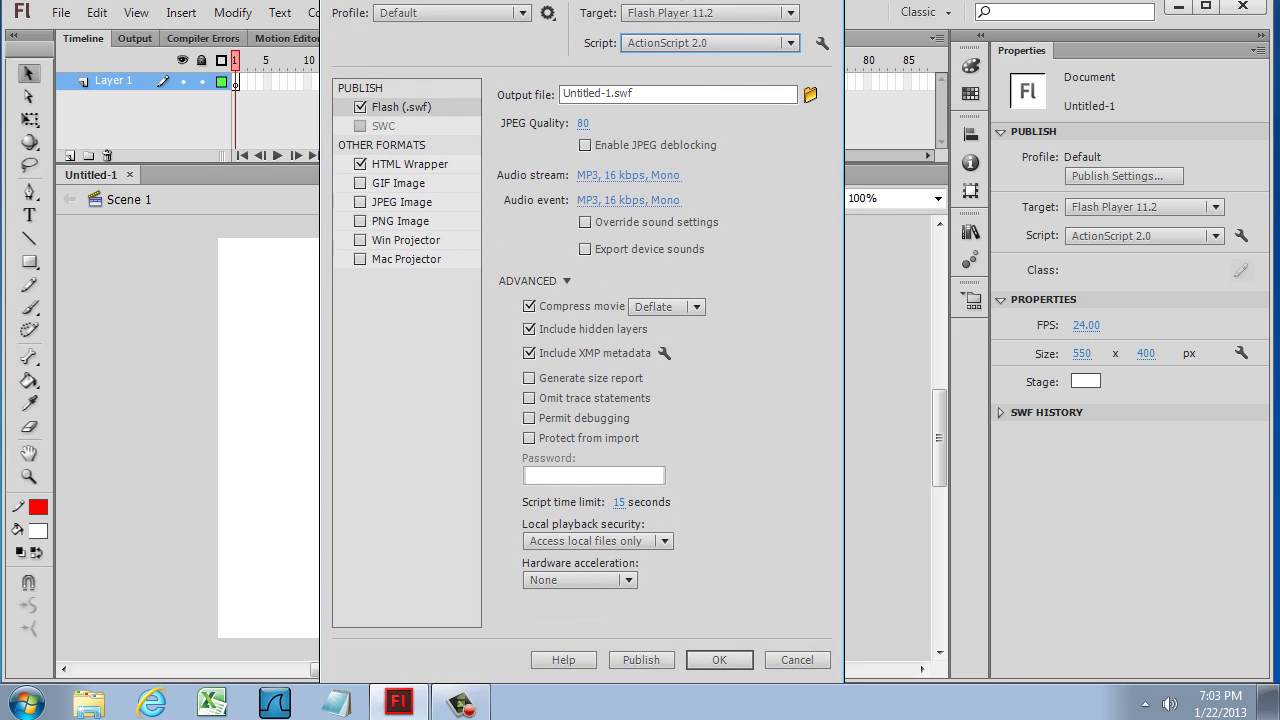
click(722, 659)
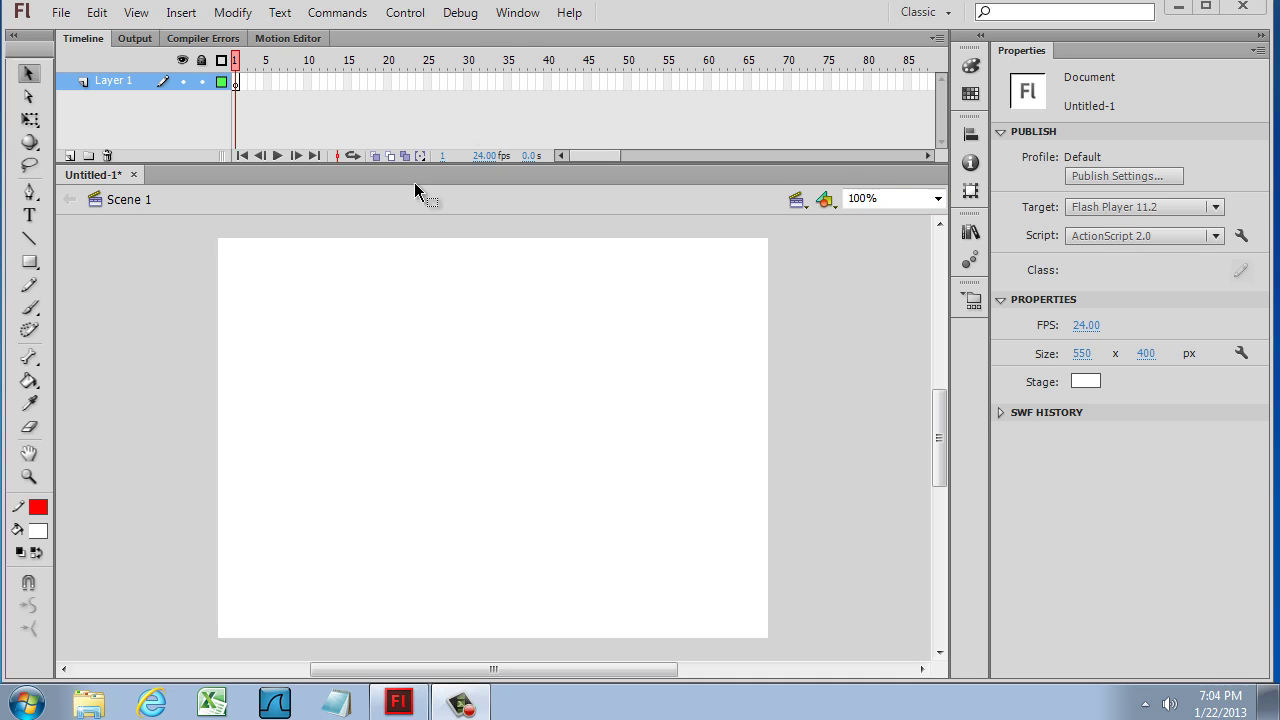
Step: Switch the workspace to the Classic layout from the Window > Workspace menu
click(517, 14)
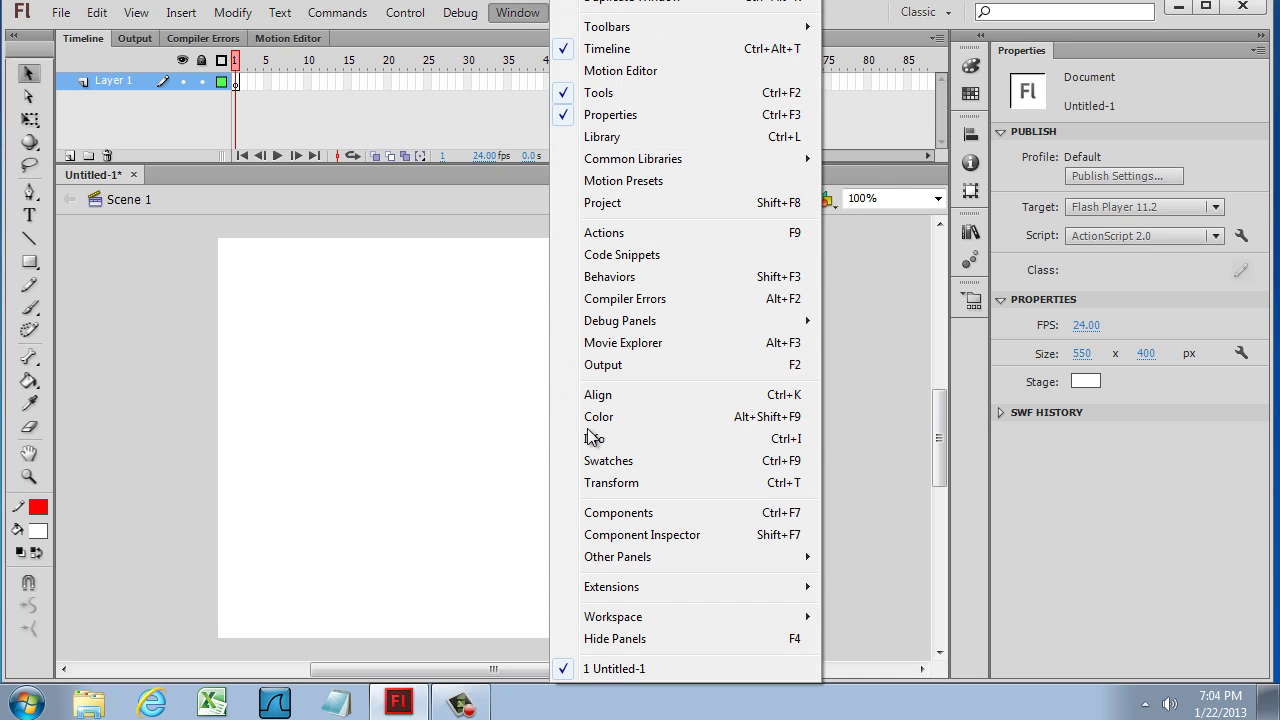
mouse_move(634, 627)
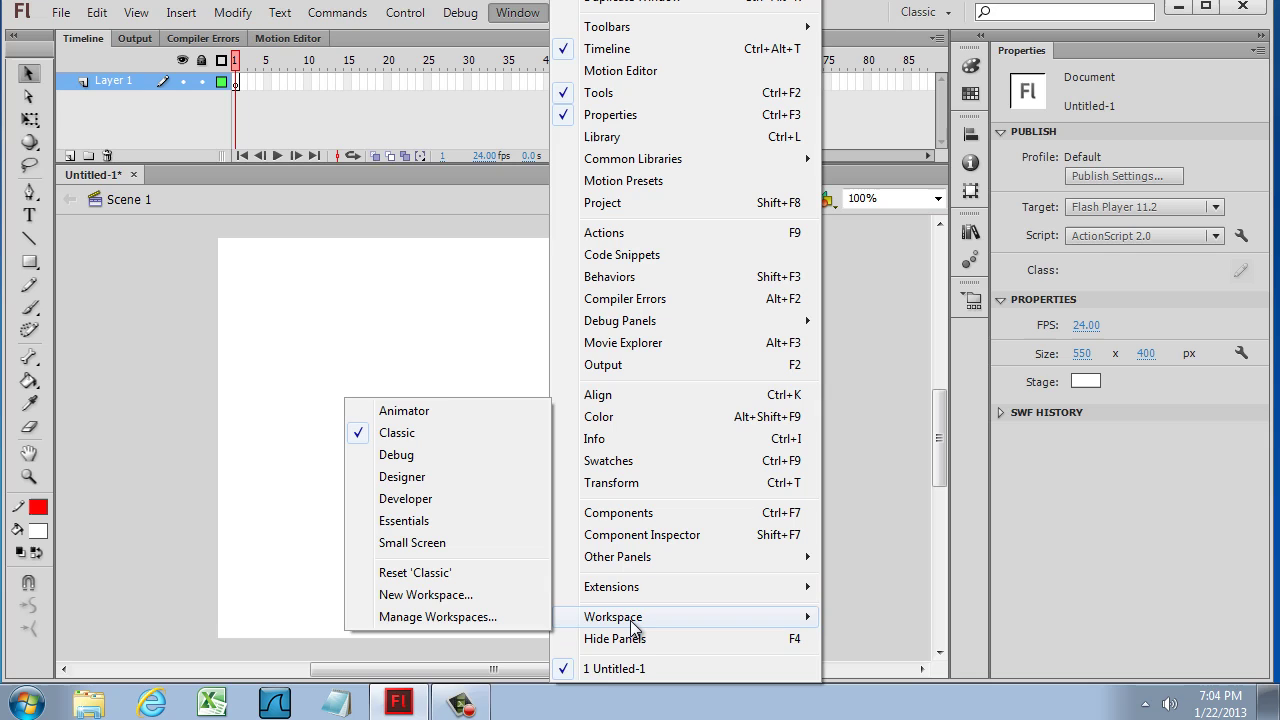
click(412, 441)
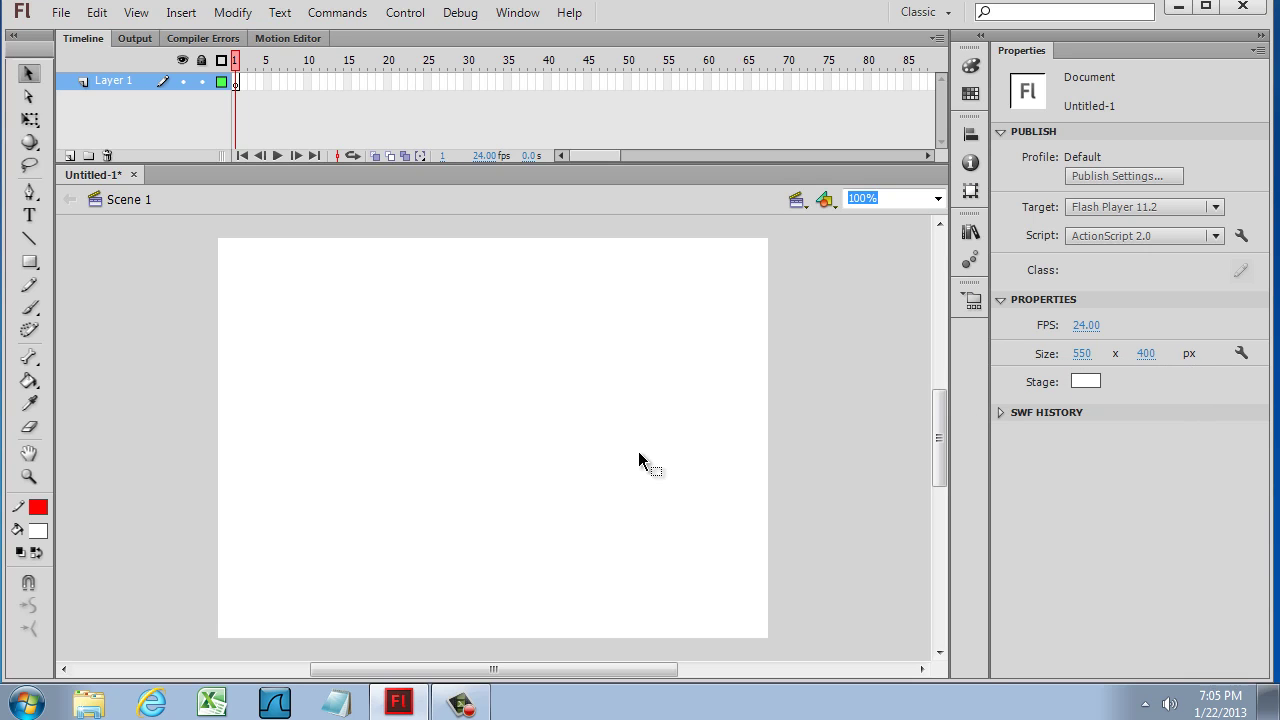
Step: Set the stage width to 650 pixels
click(1084, 354)
text(650)
key(Return)
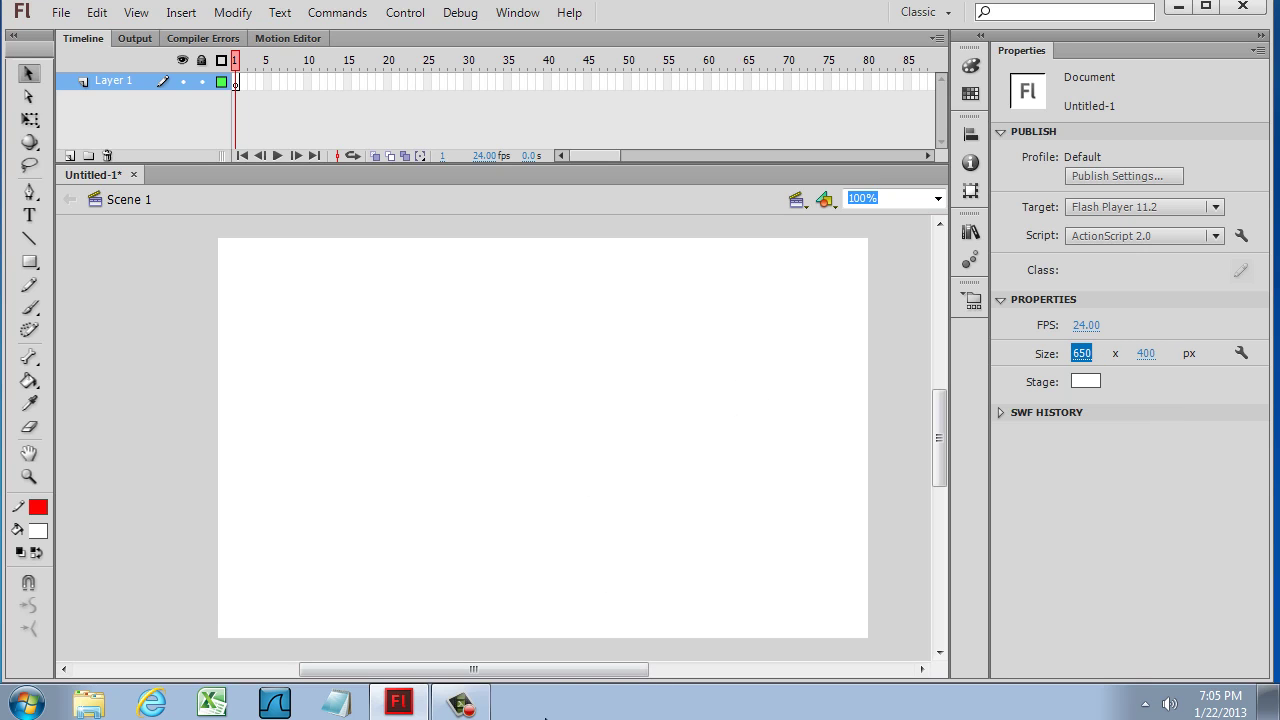
drag(543, 670, 561, 670)
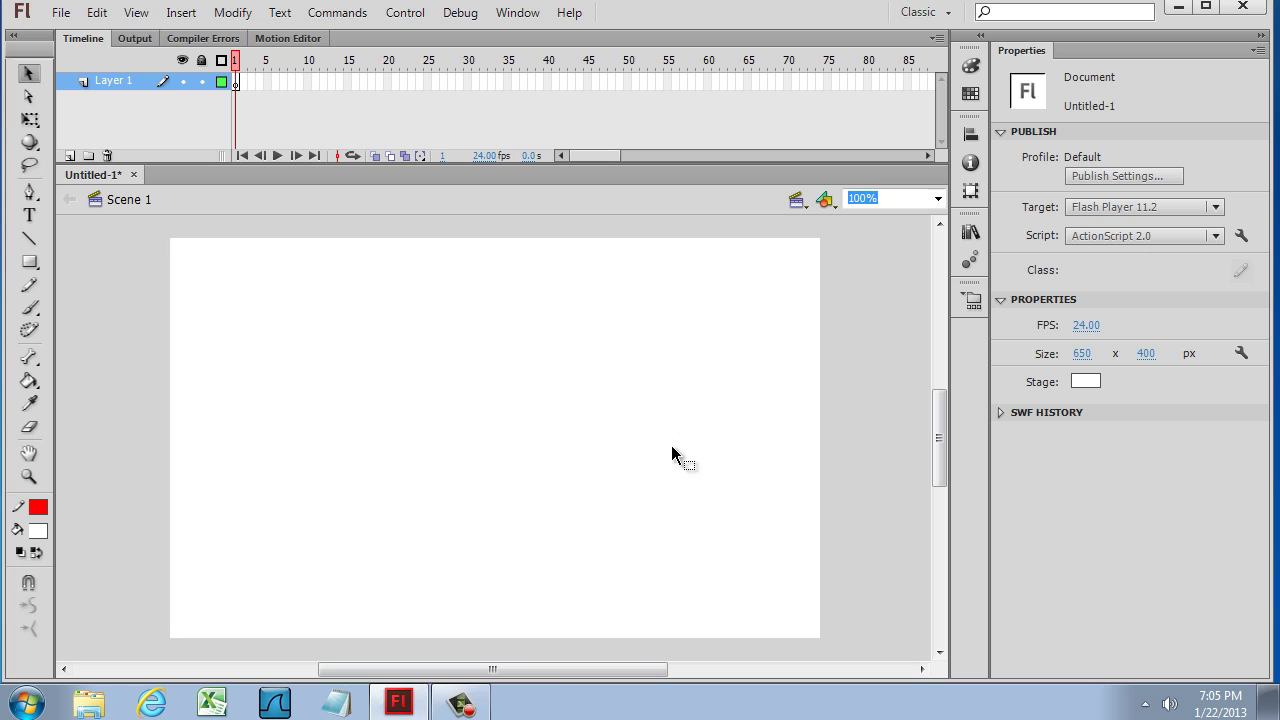
Step: Change the stage background colour to dark grey
click(1091, 378)
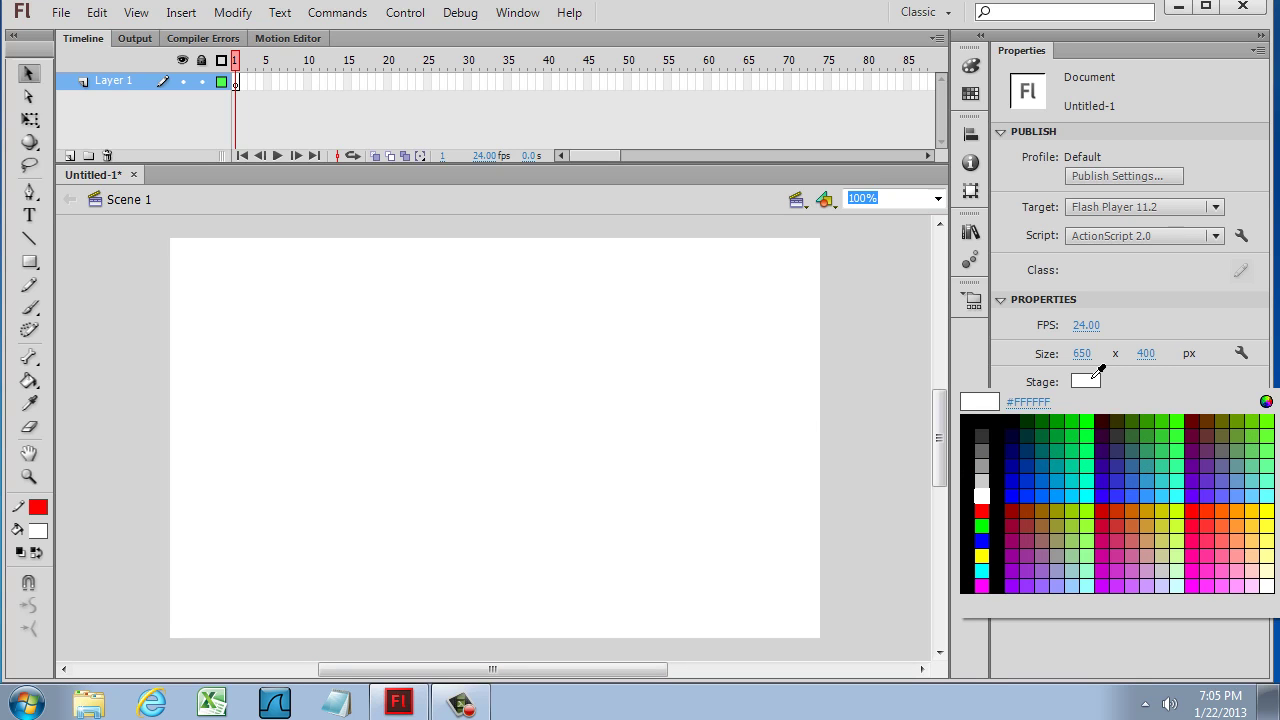
click(982, 481)
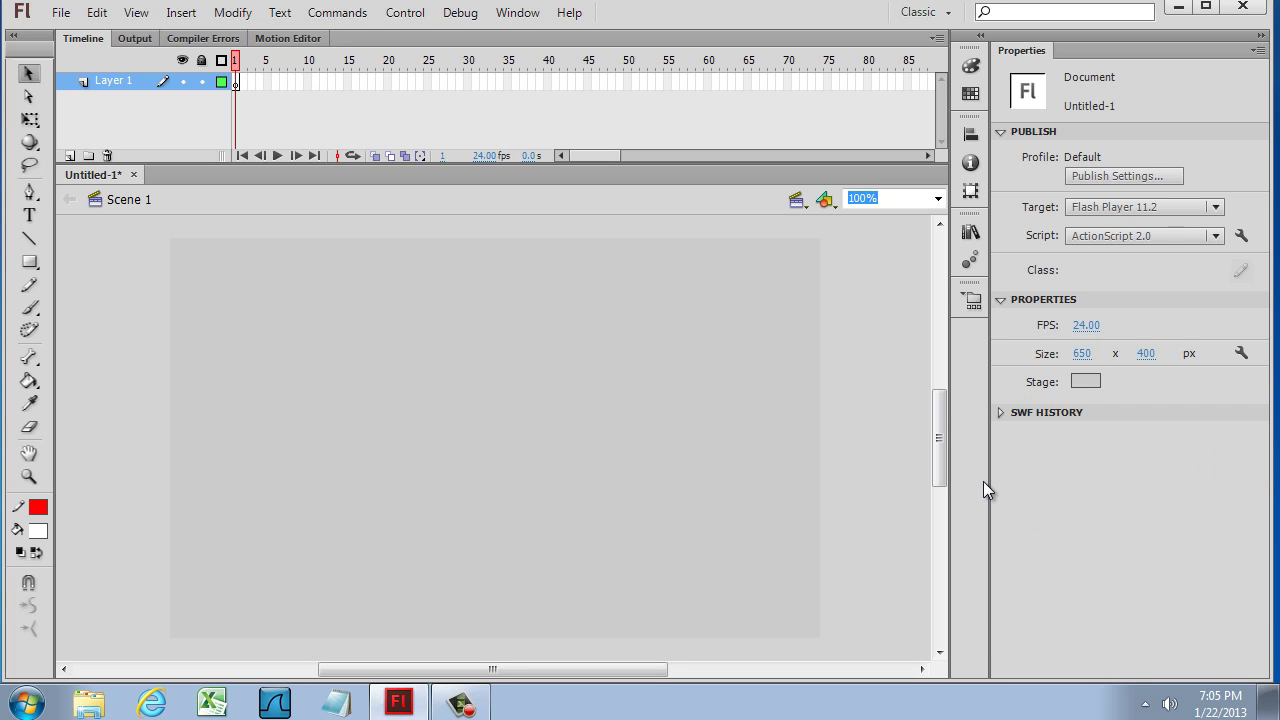
click(1085, 379)
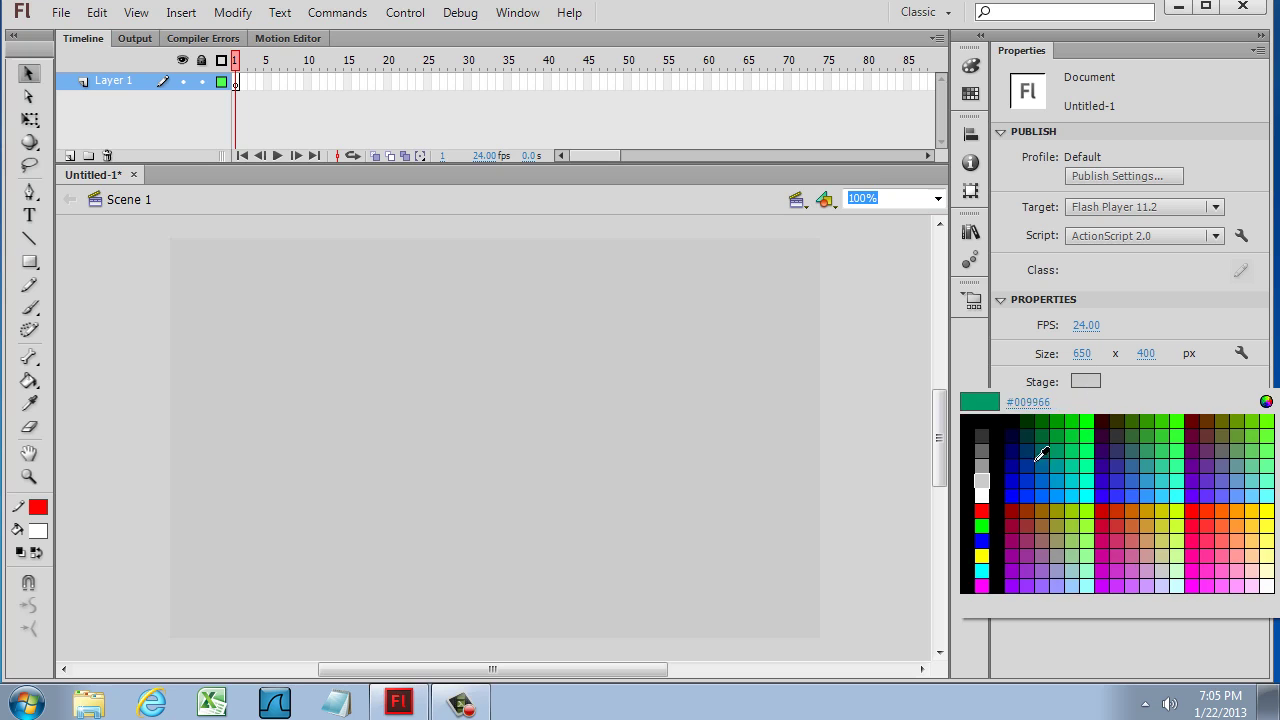
click(983, 437)
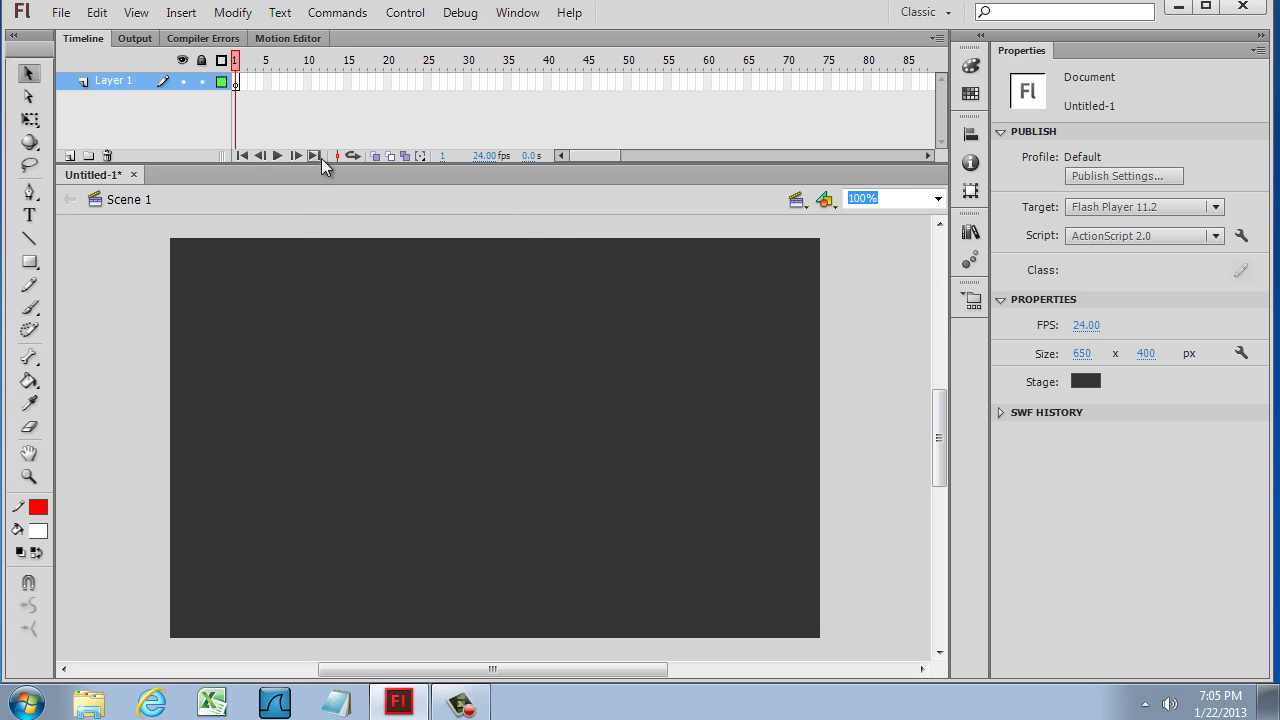
Step: Close the floating Timeline and Color panels
drag(88, 45, 113, 290)
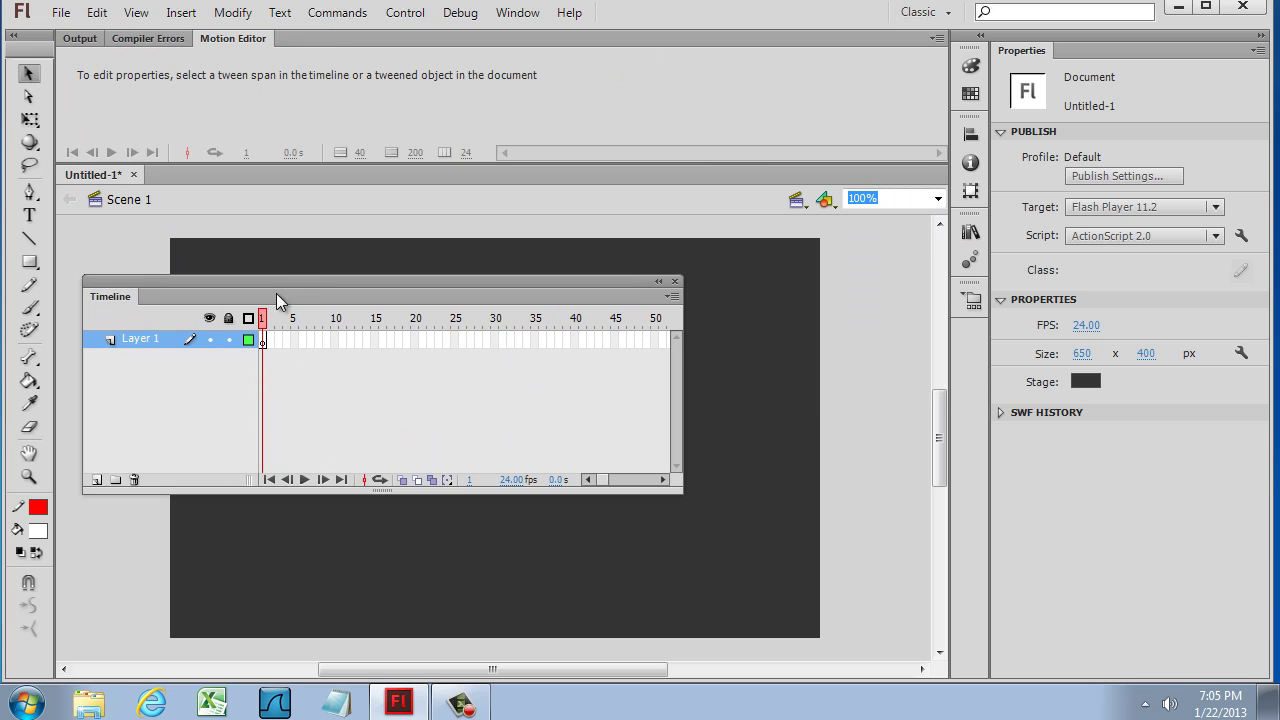
drag(296, 277, 336, 103)
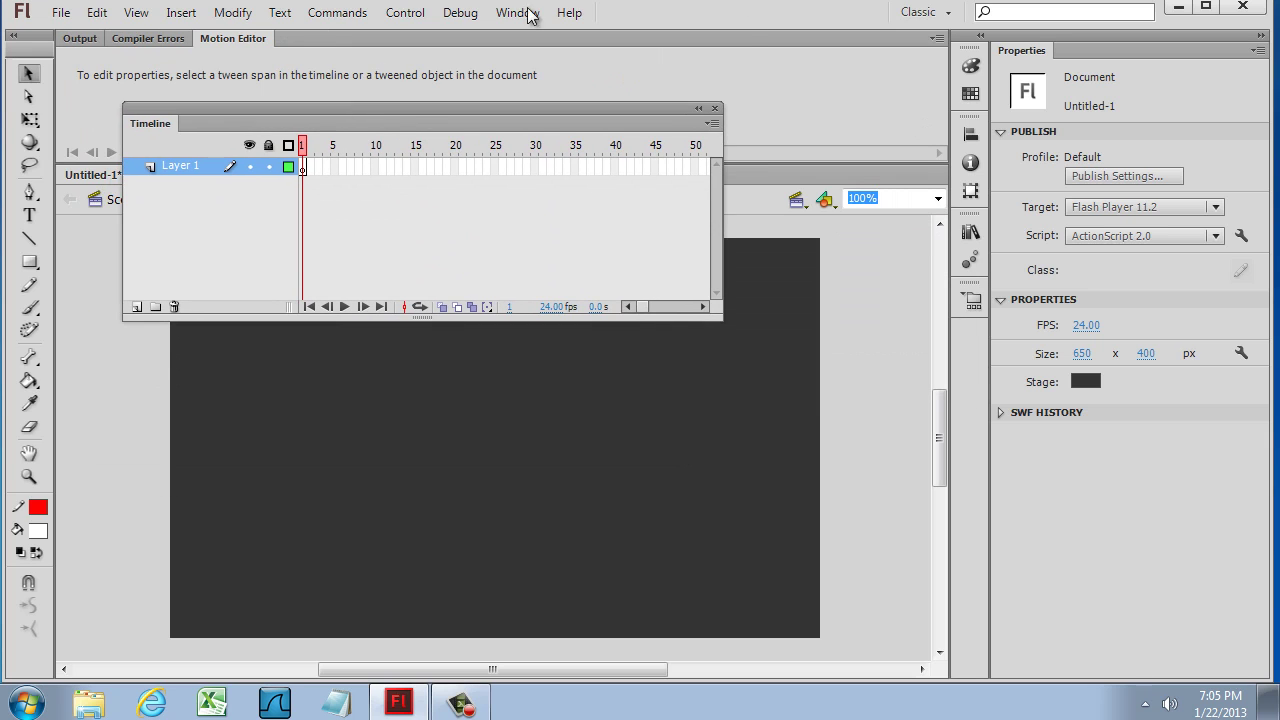
click(715, 108)
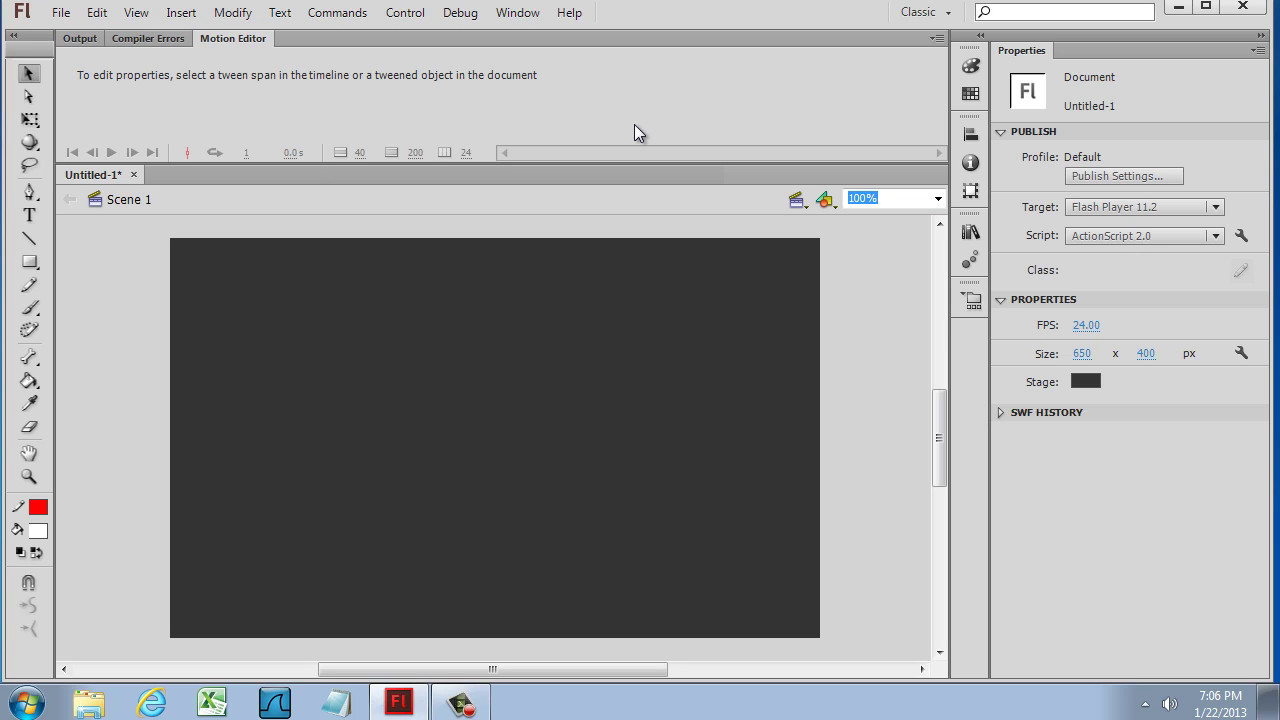
click(970, 65)
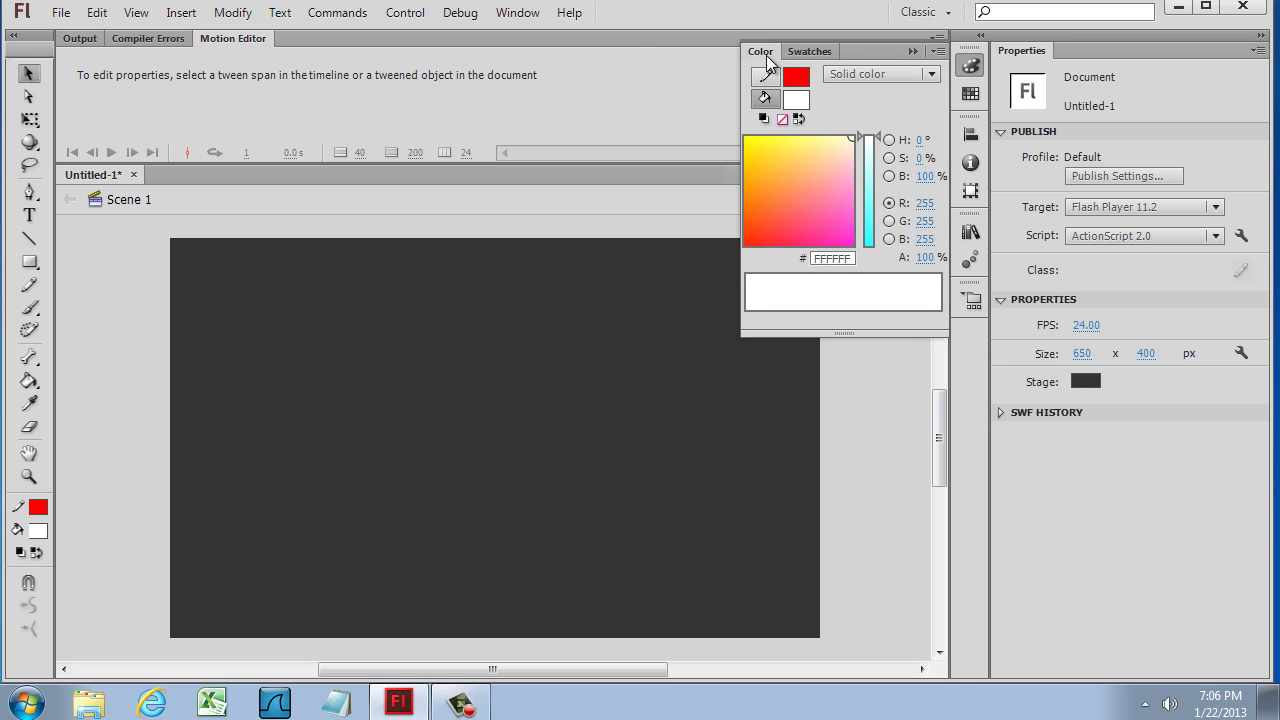
drag(762, 51, 527, 129)
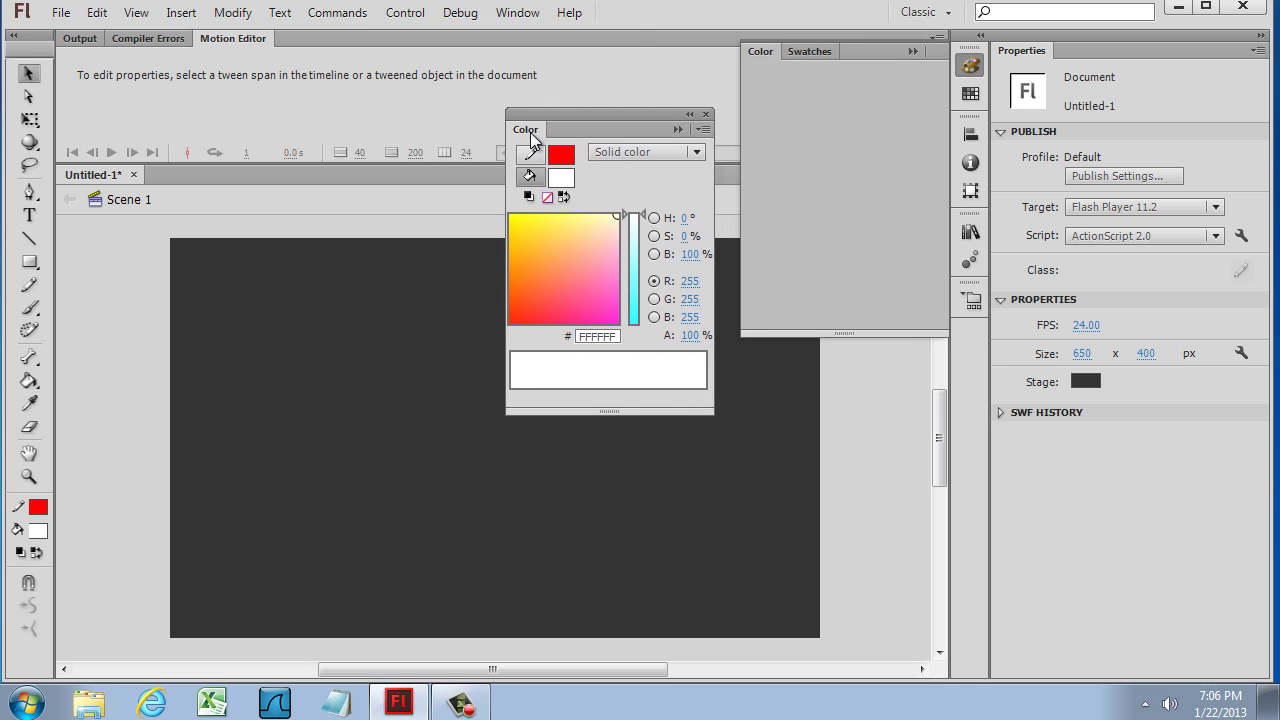
click(706, 115)
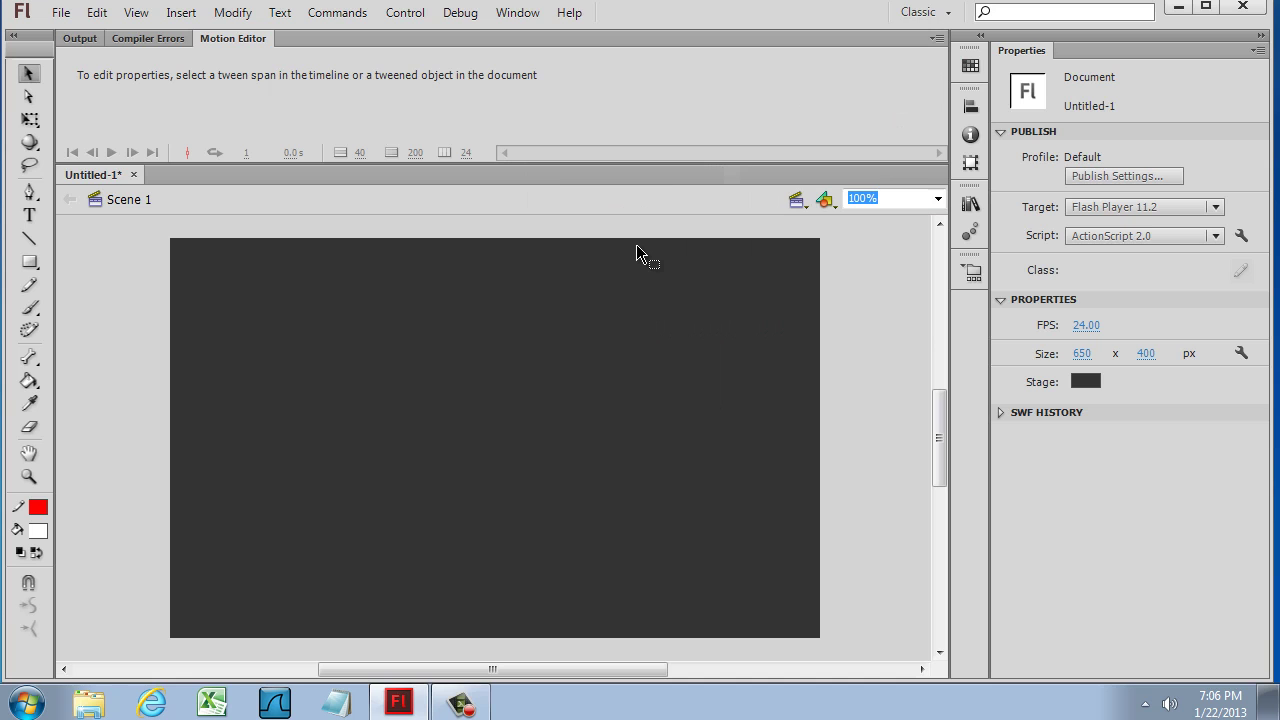
Step: Reset the Classic workspace to its default panel layout
click(517, 12)
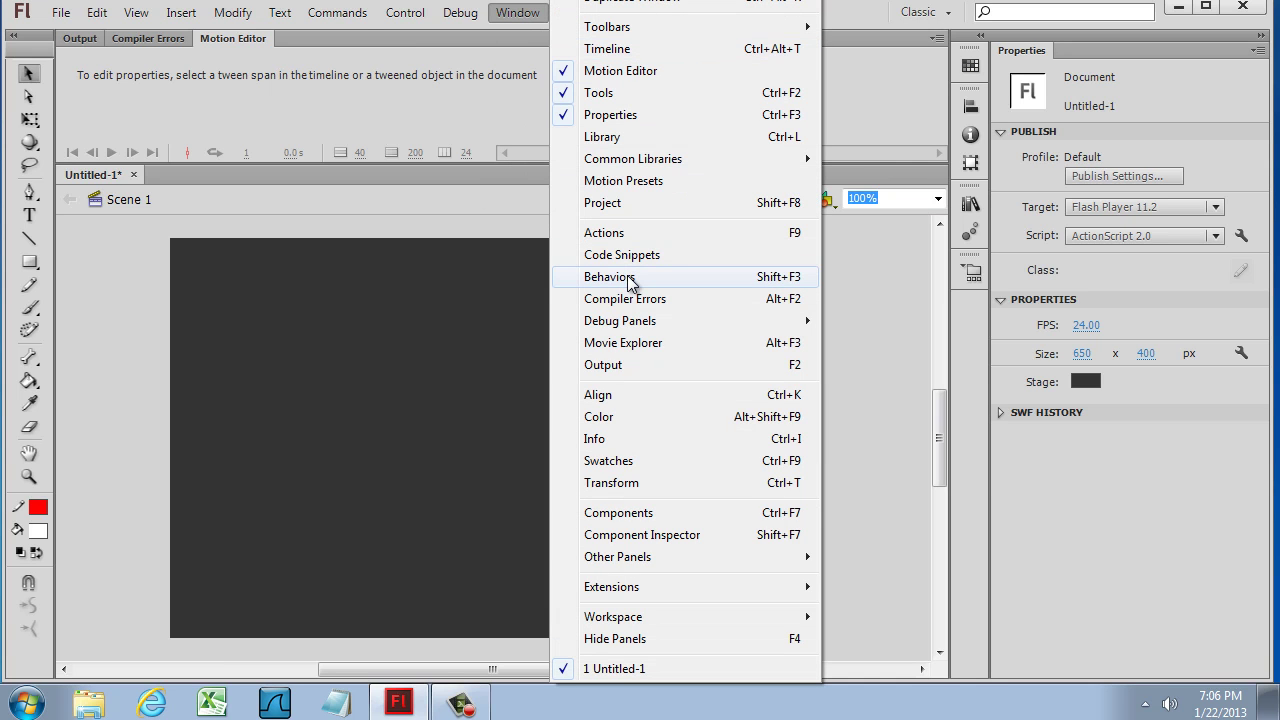
mouse_move(644, 617)
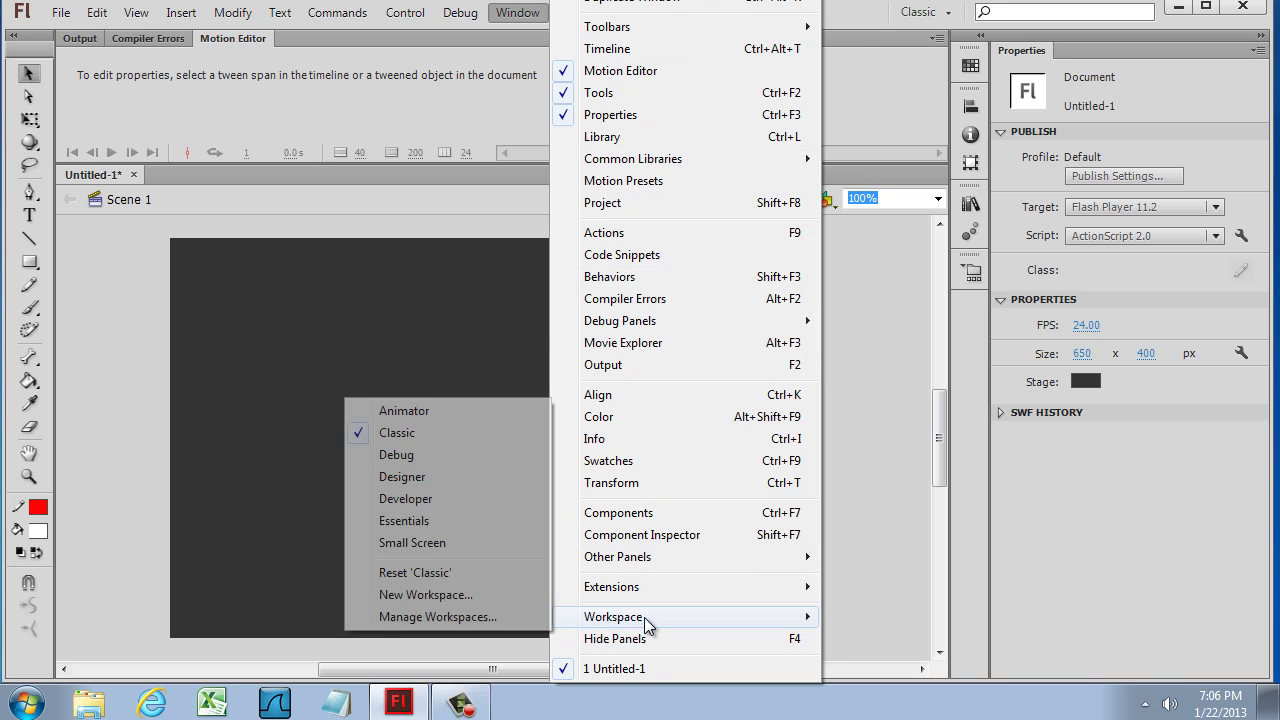
click(436, 575)
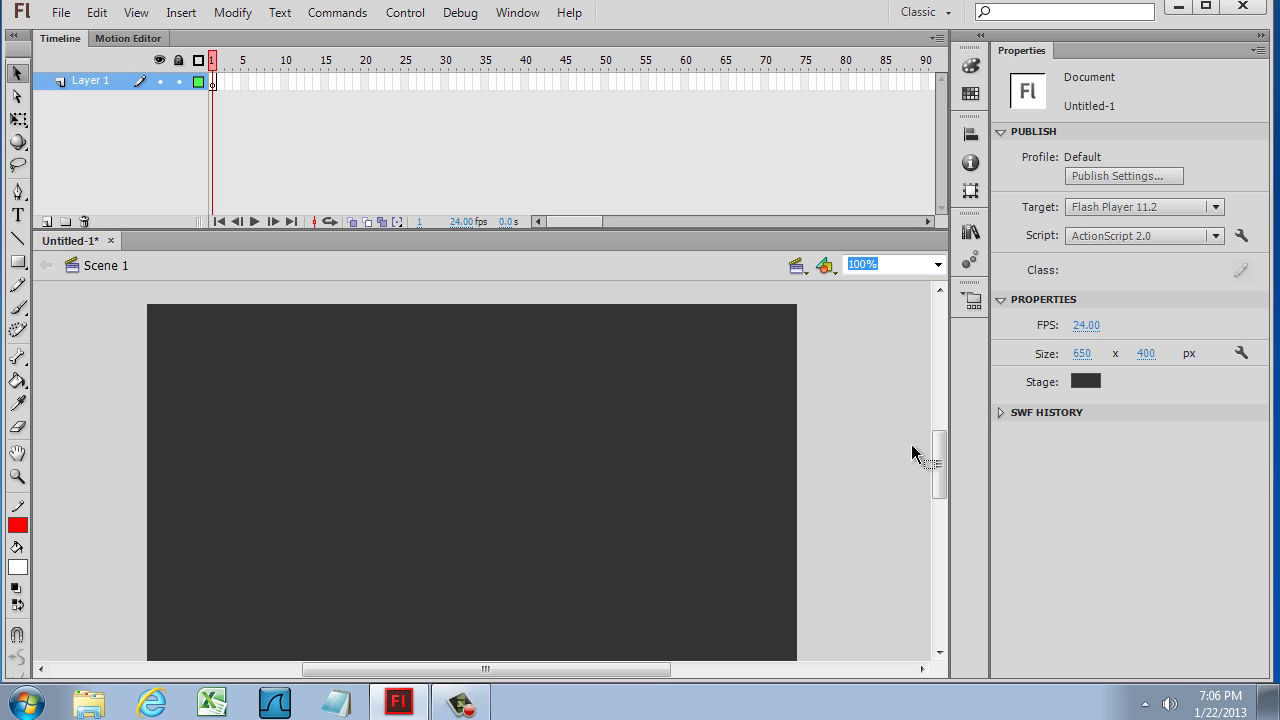
drag(939, 462, 938, 466)
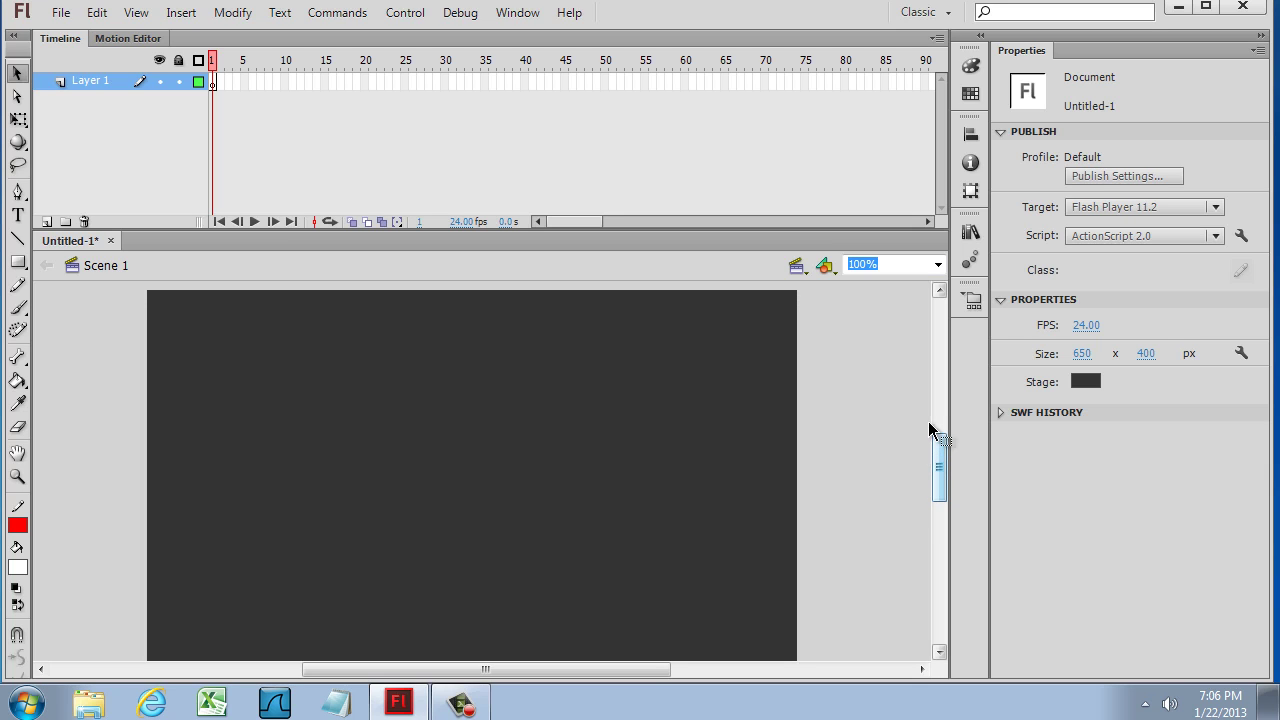
click(524, 14)
mouse_move(616, 618)
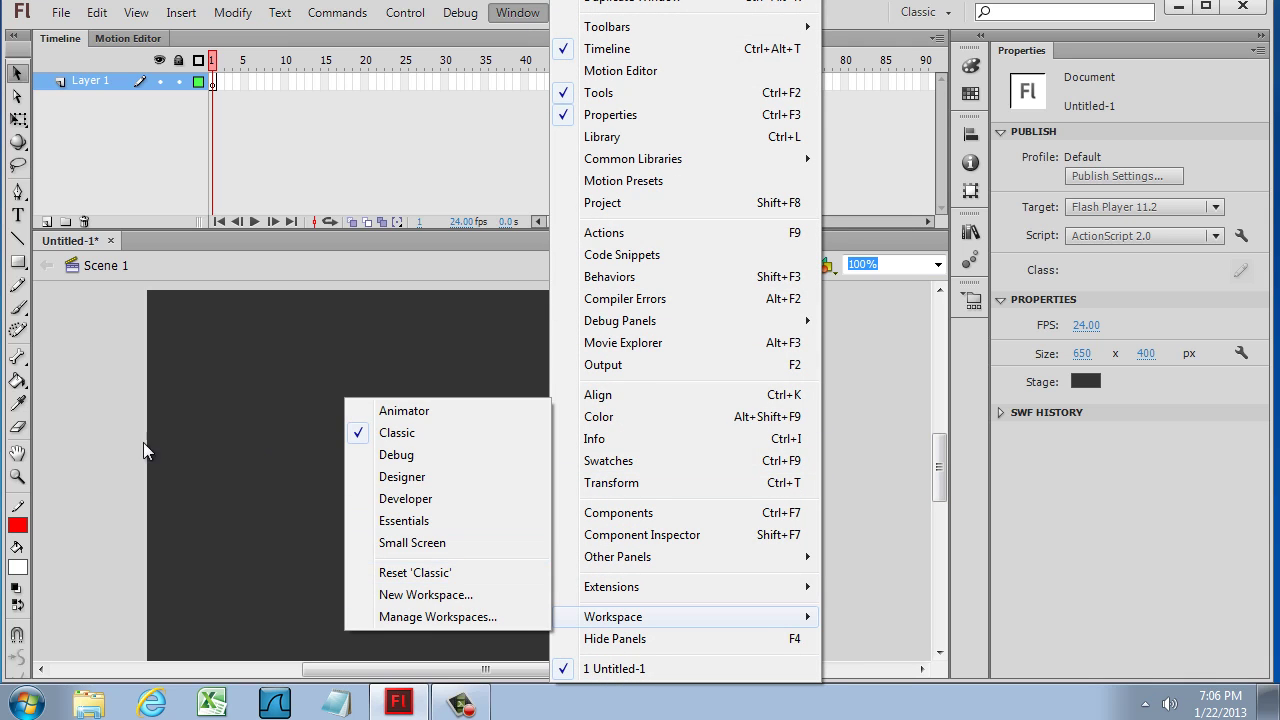
click(97, 443)
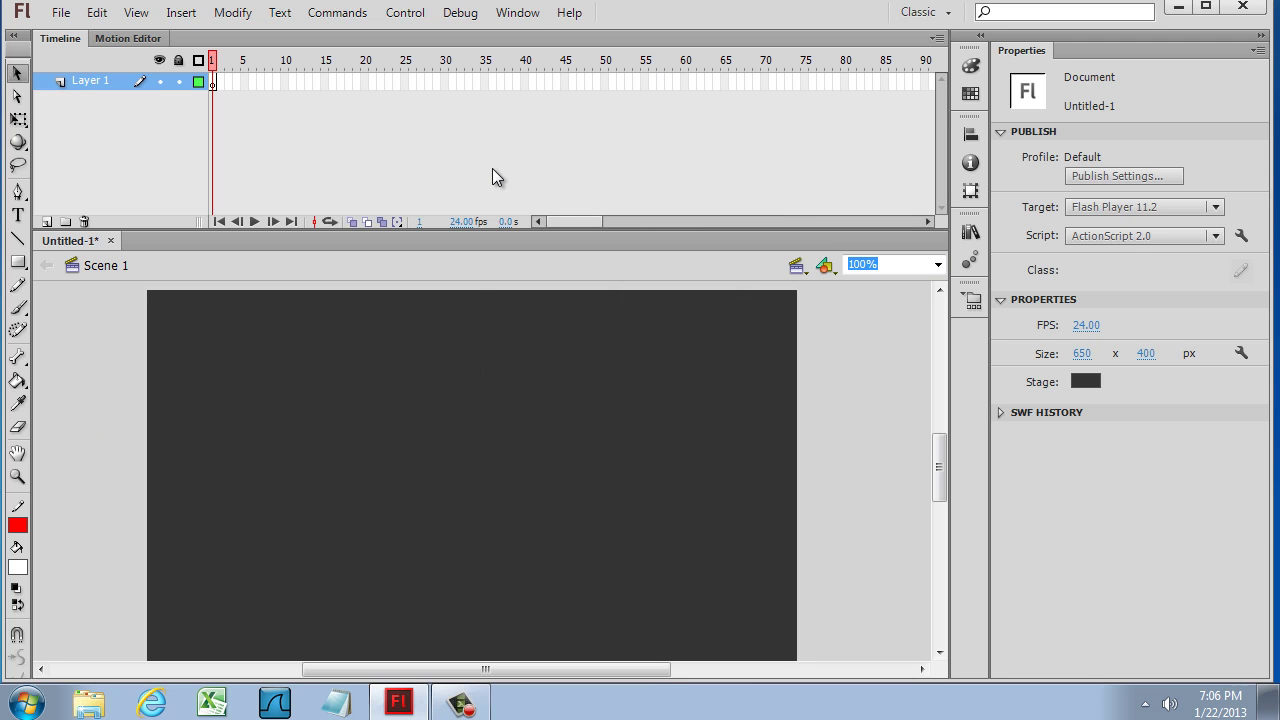
click(517, 13)
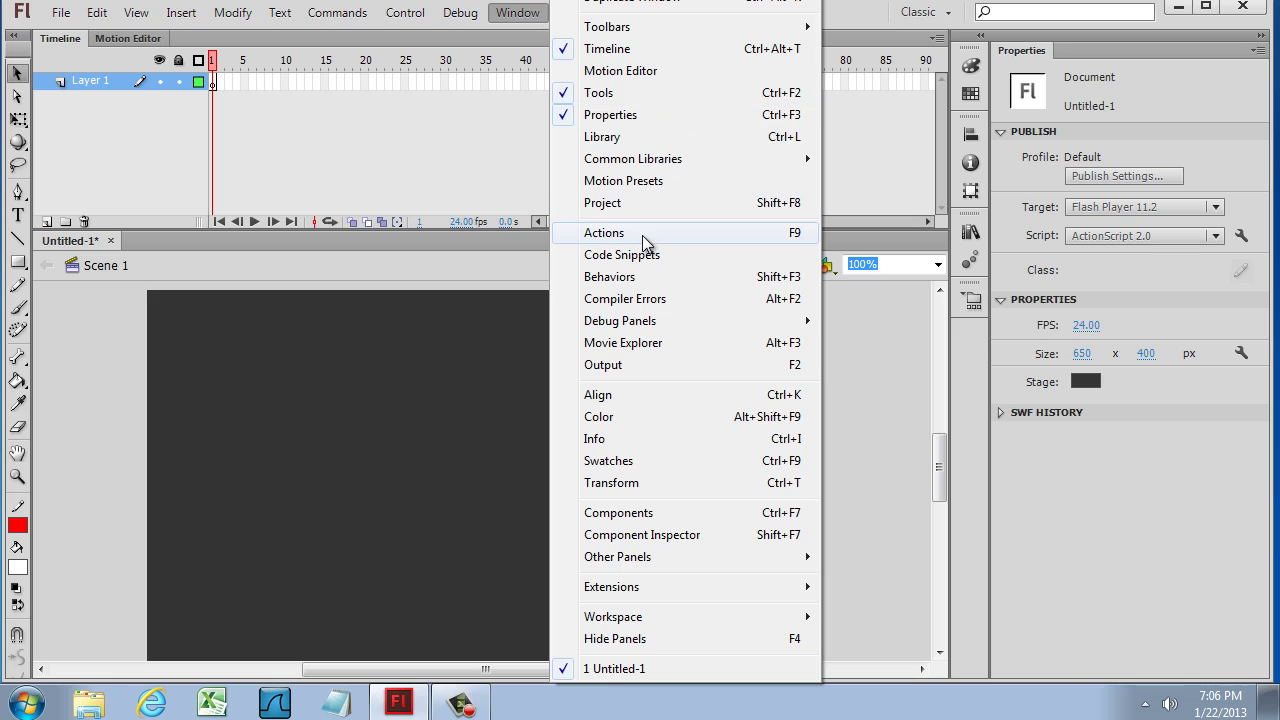
Step: Open the Actions panel, resize it, and dock it at the top as a collapsible panel
click(784, 240)
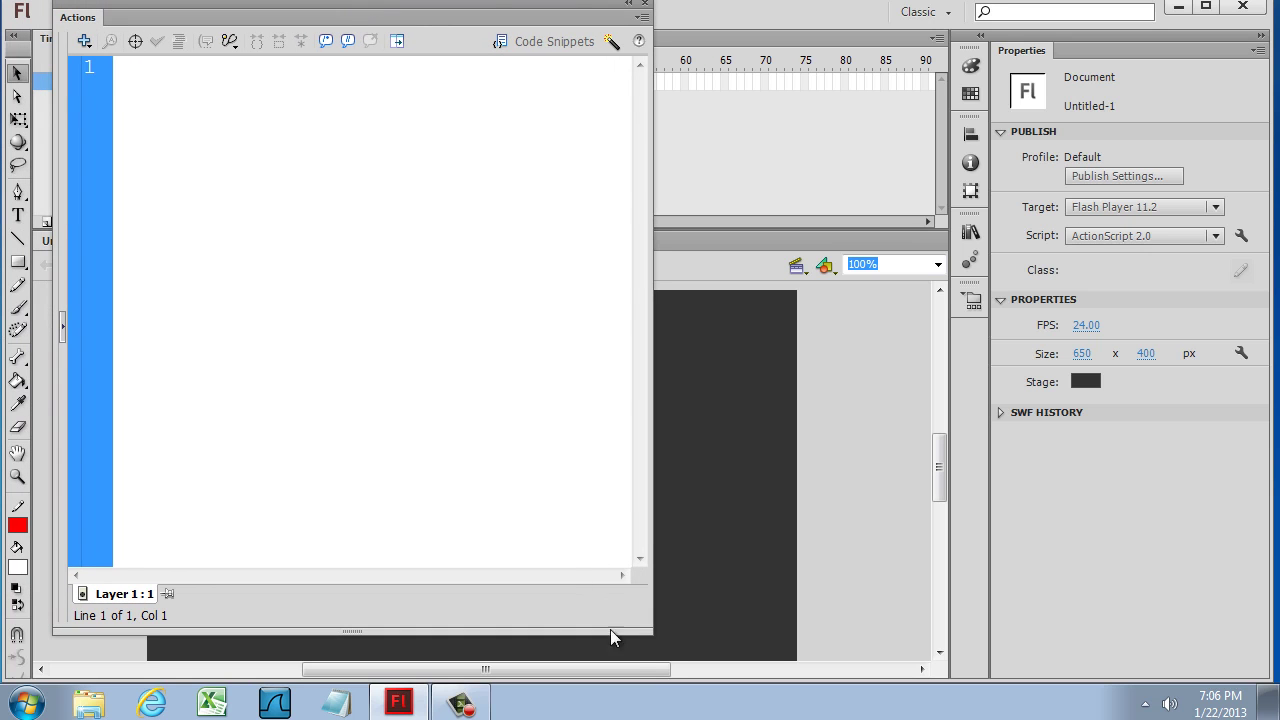
drag(650, 632, 945, 585)
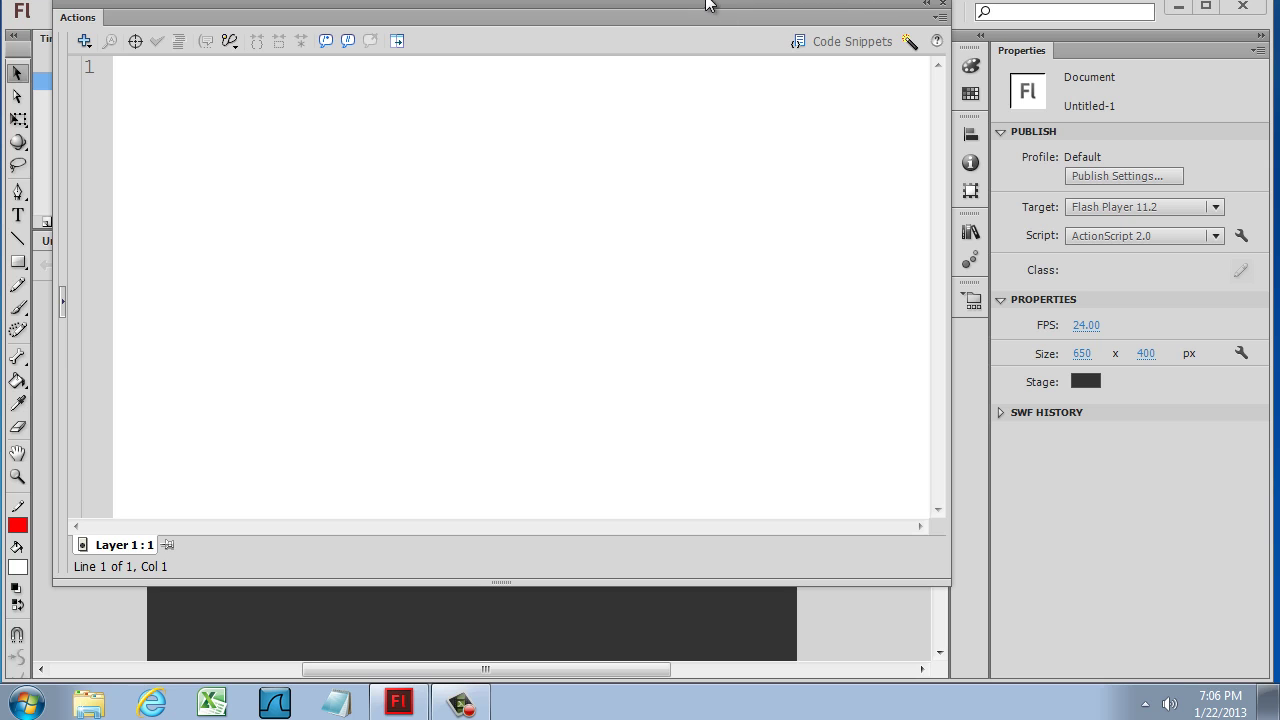
drag(707, 6, 763, 9)
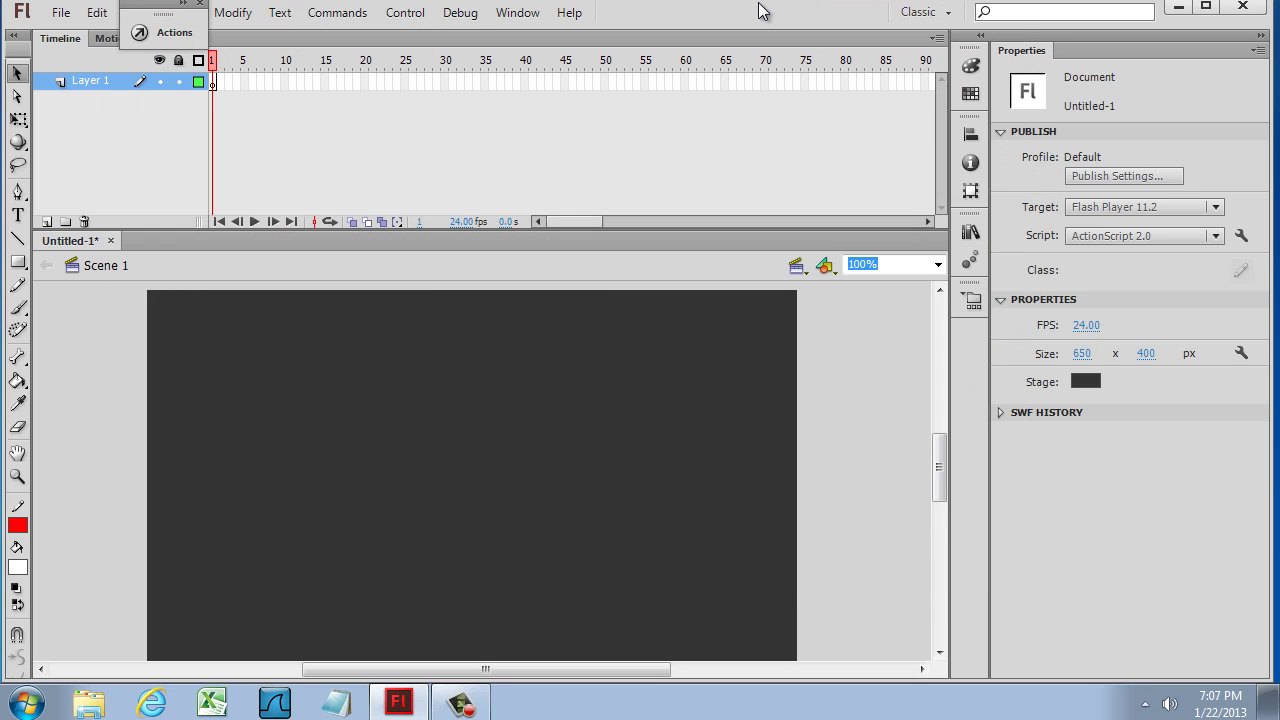
Step: Expand the docked Actions panel to show Layer 1, frame 1's empty script
double_click(148, 6)
double_click(148, 8)
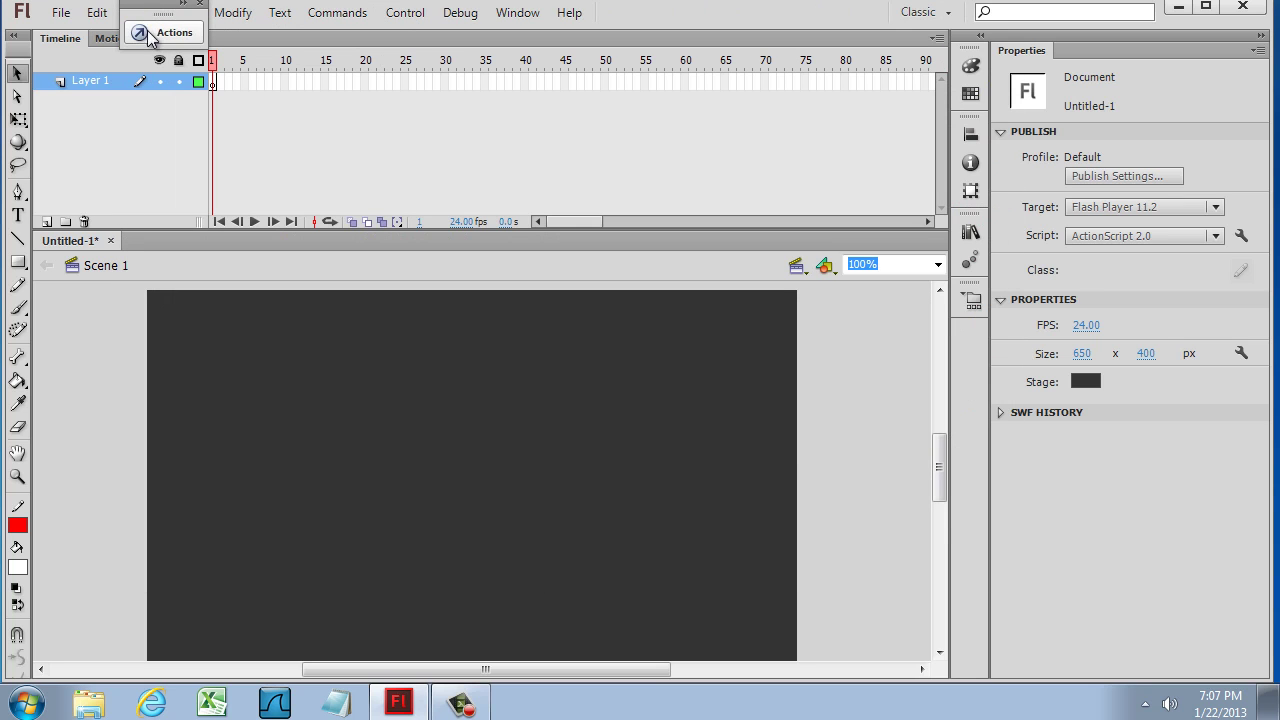
click(160, 36)
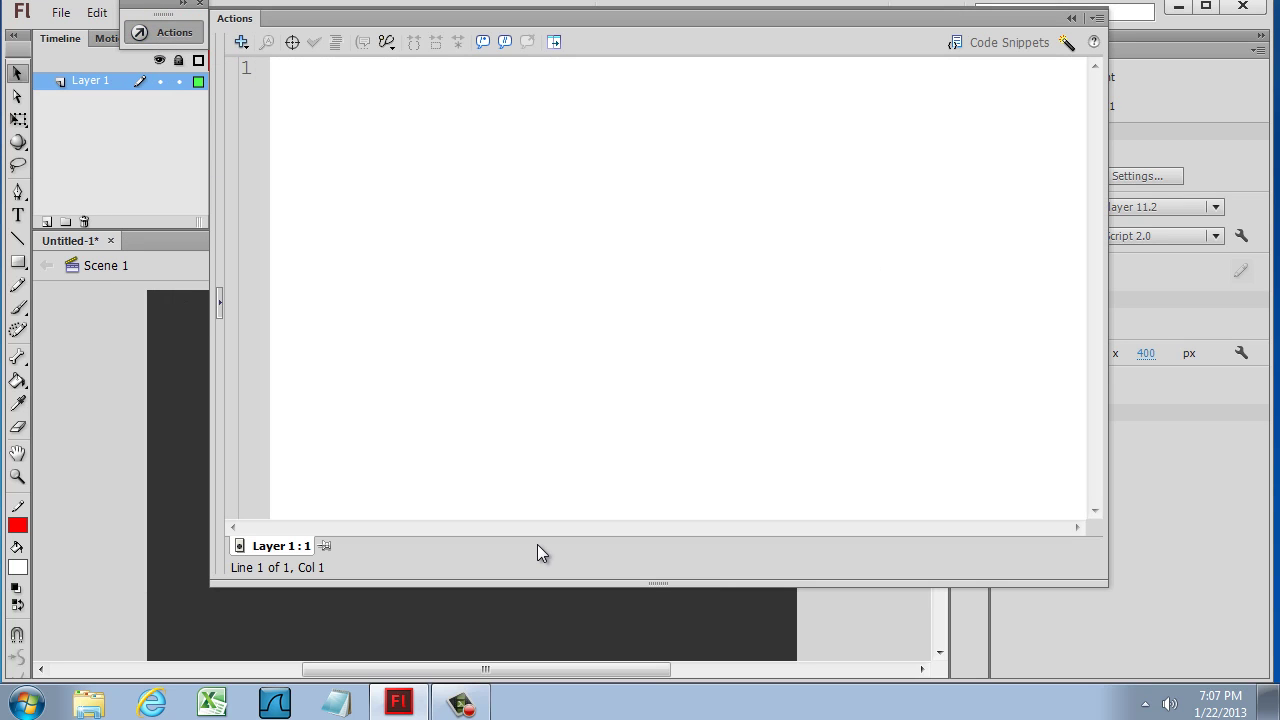
click(549, 590)
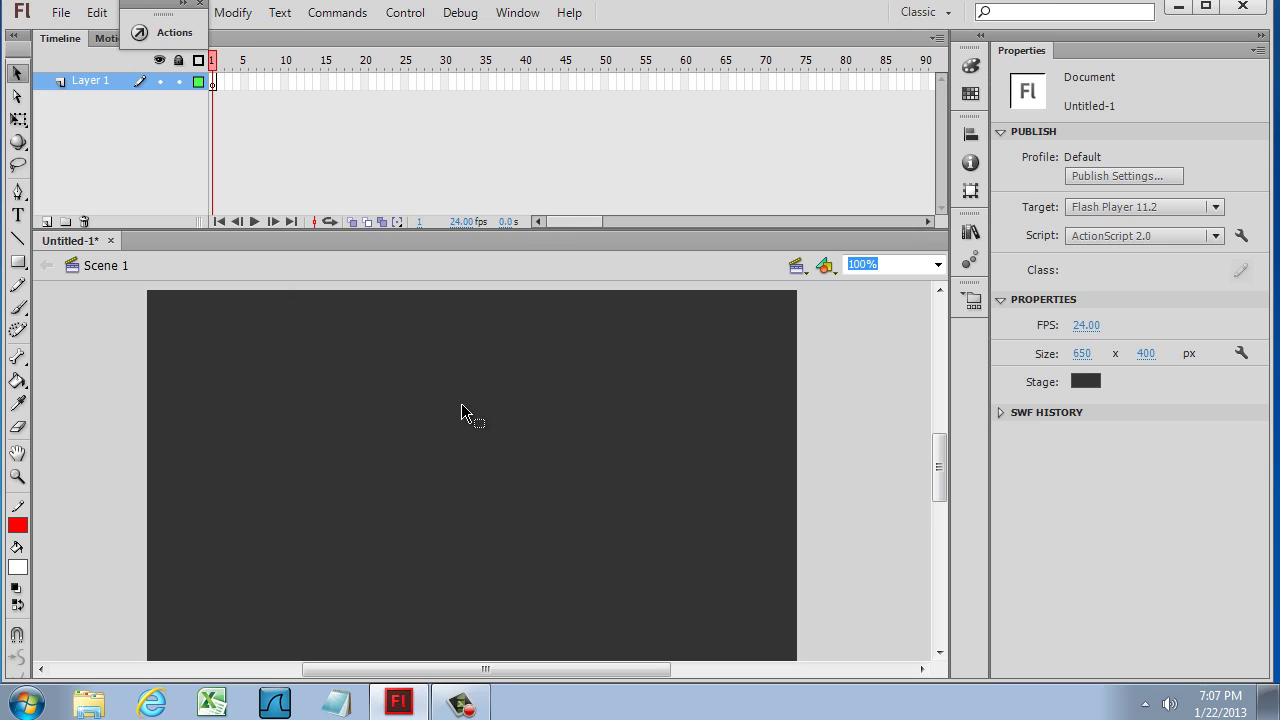
drag(185, 6, 80, 14)
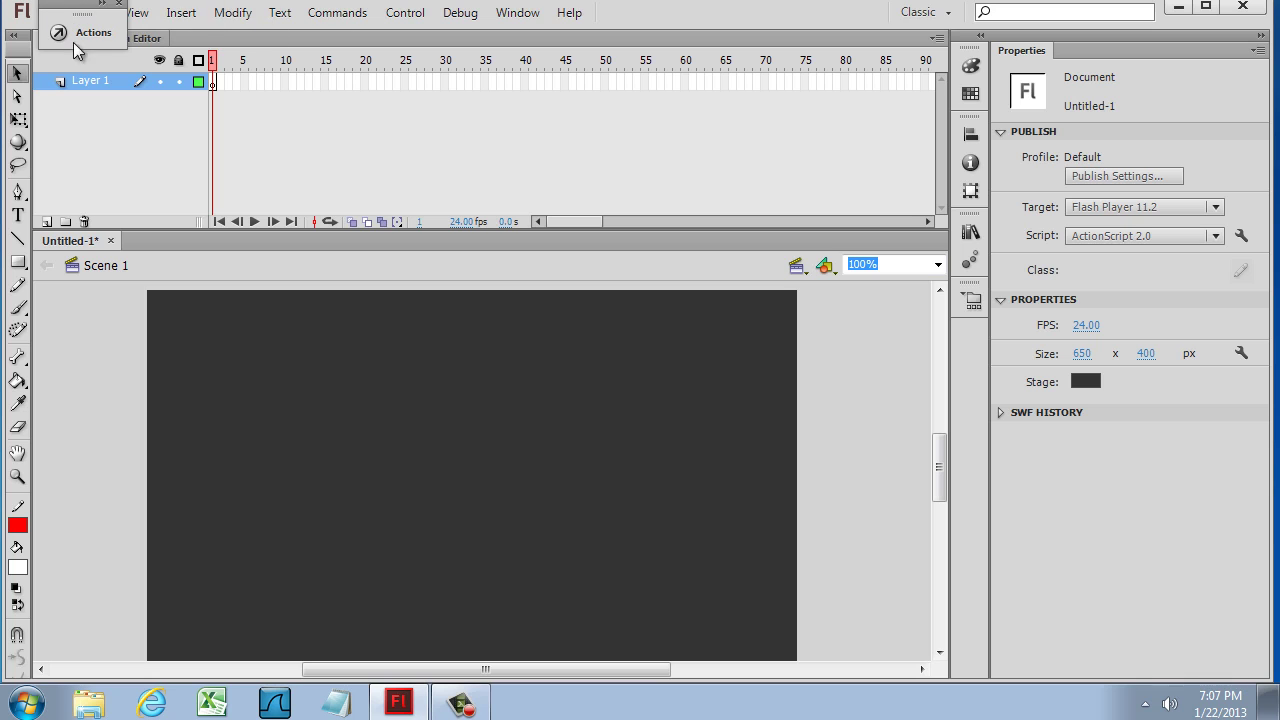
click(78, 33)
click(76, 32)
mouse_move(68, 8)
mouse_down()
mouse_move(101, 109)
mouse_move(248, 168)
mouse_move(208, 44)
mouse_move(202, 238)
mouse_move(517, 220)
mouse_move(820, 243)
mouse_move(954, 270)
mouse_move(577, 181)
mouse_move(266, 85)
mouse_move(88, 13)
mouse_up()
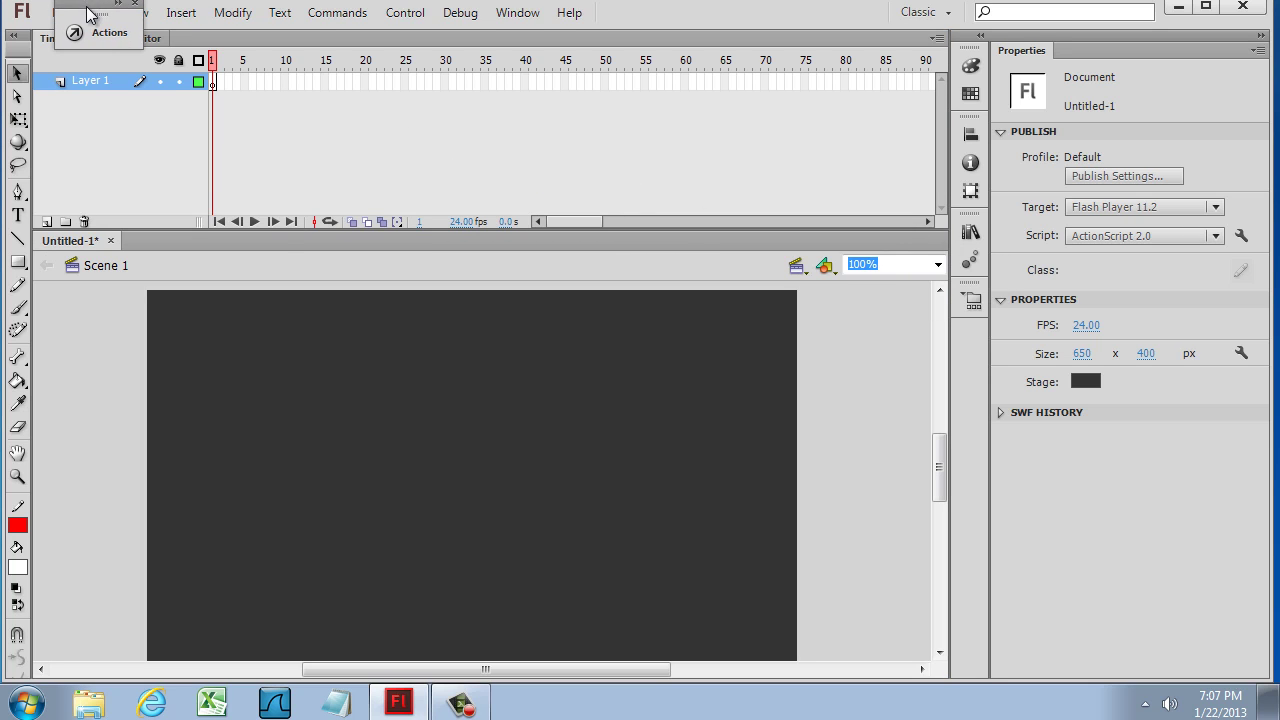
click(100, 32)
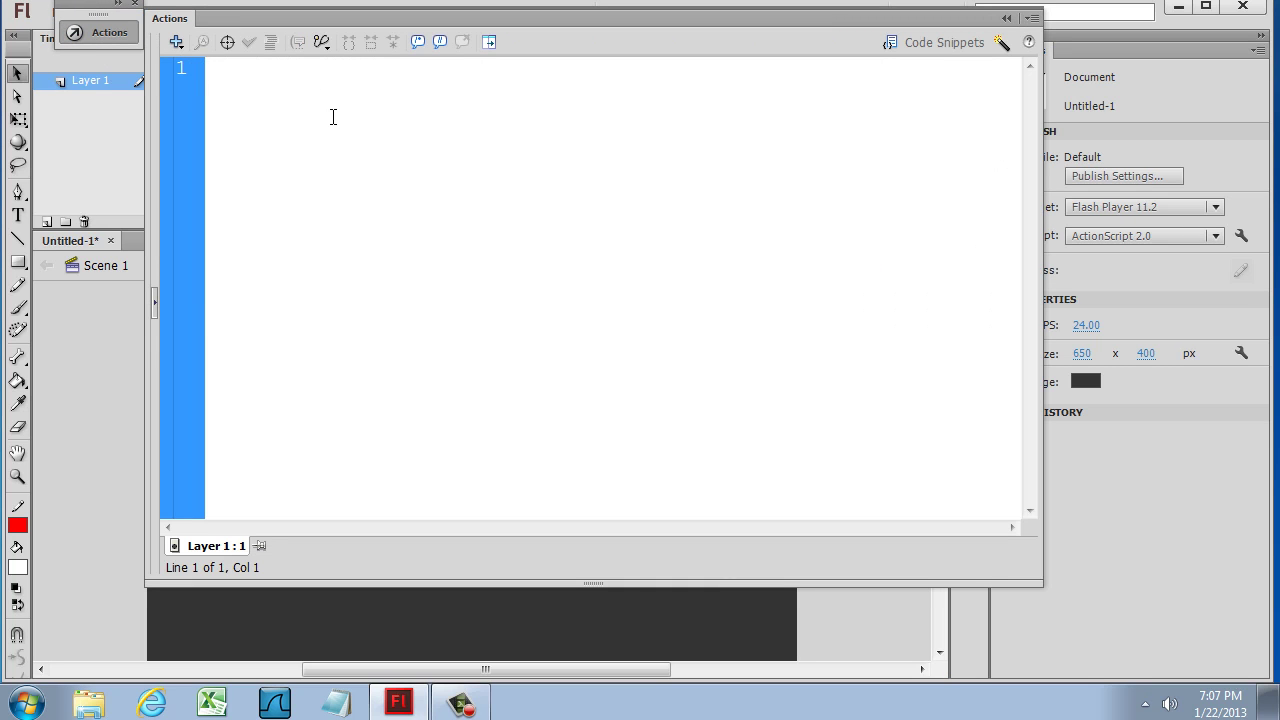